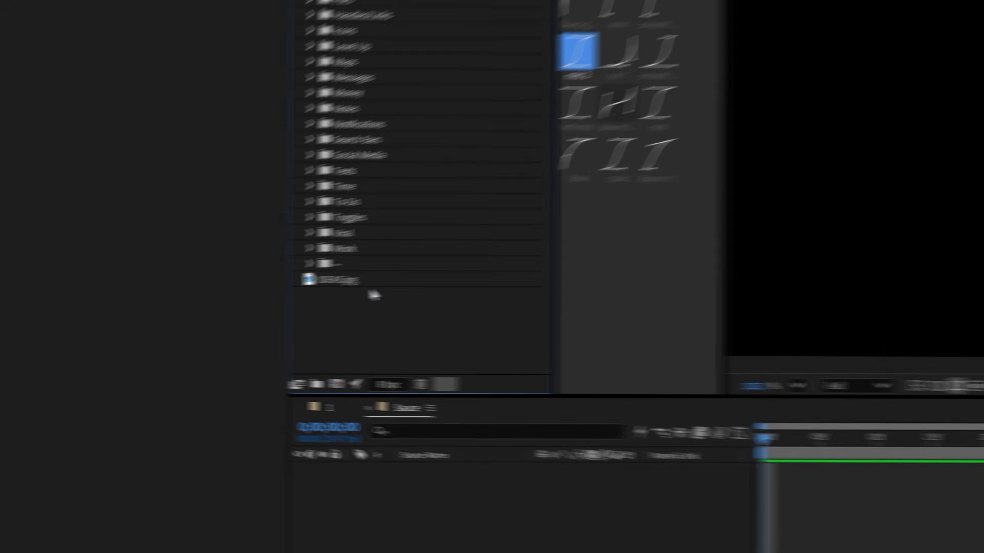
# Add IDEAS.jpg to the Sauce composition and apply the Keylight (1.2) effect to it
pyautogui.moveTo(373, 295); pyautogui.dragTo(471, 504)
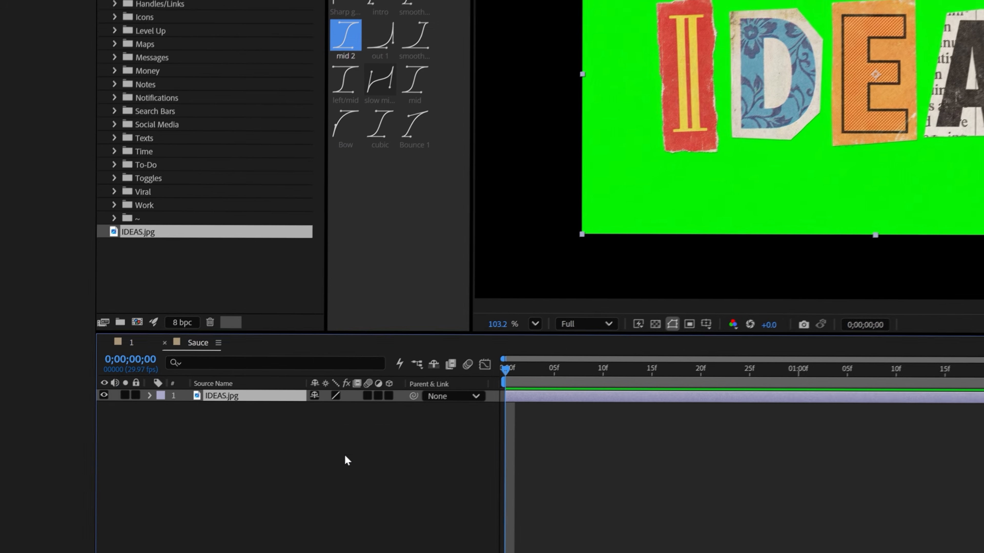
pyautogui.hotkey('ctrl', 'space')
pyautogui.write('keyl')
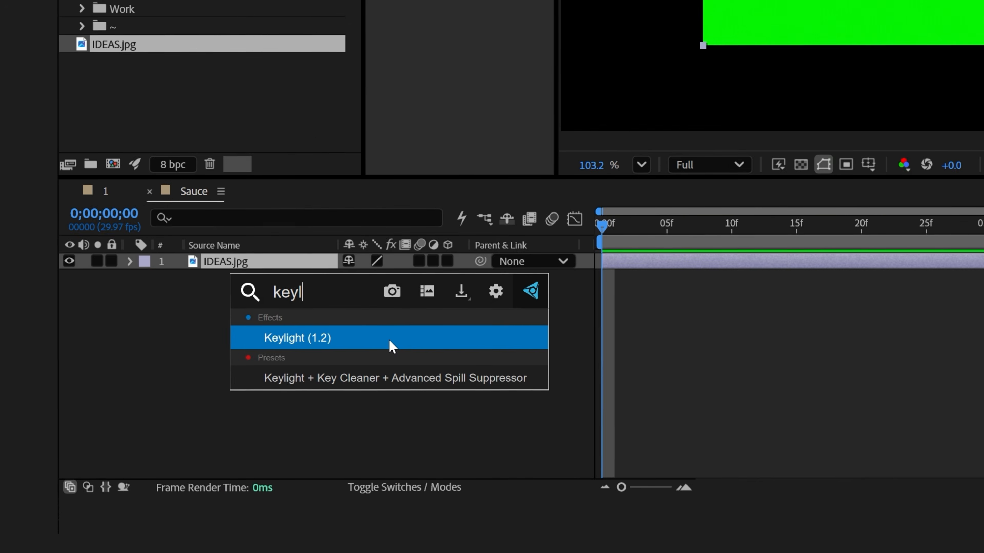
pyautogui.click(351, 459)
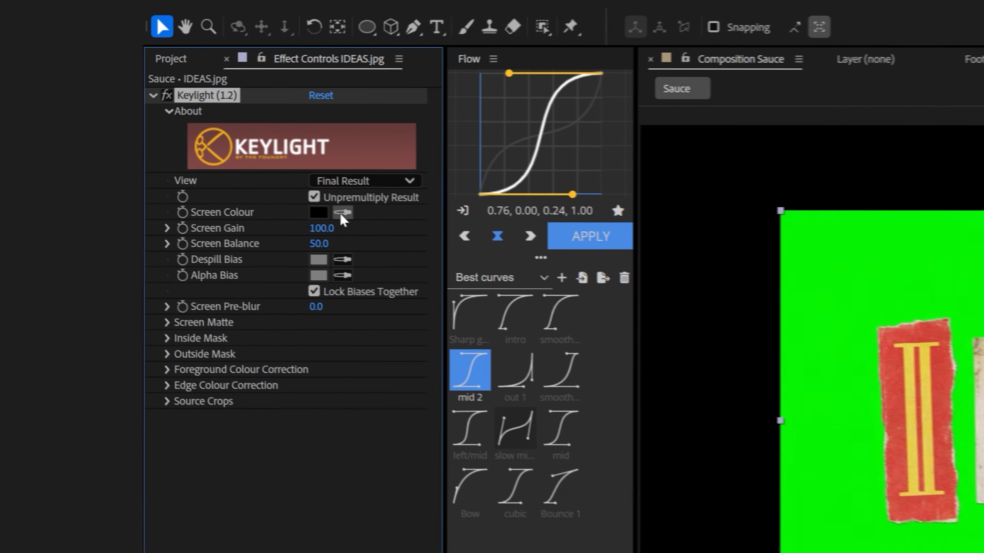
# Sample the green background as Keylight's Screen Colour to key it out, and deselect the layer
pyautogui.click(352, 215)
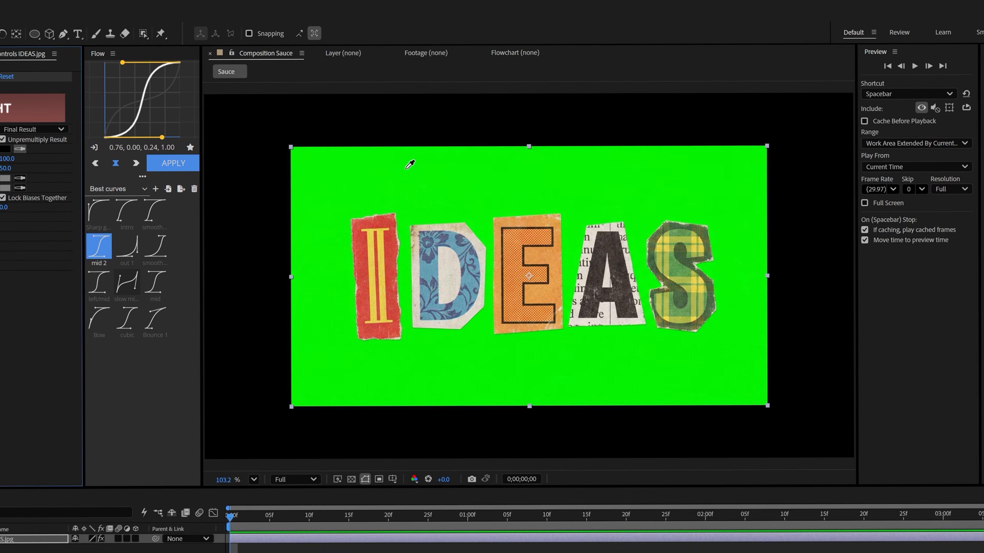
pyautogui.click(410, 165)
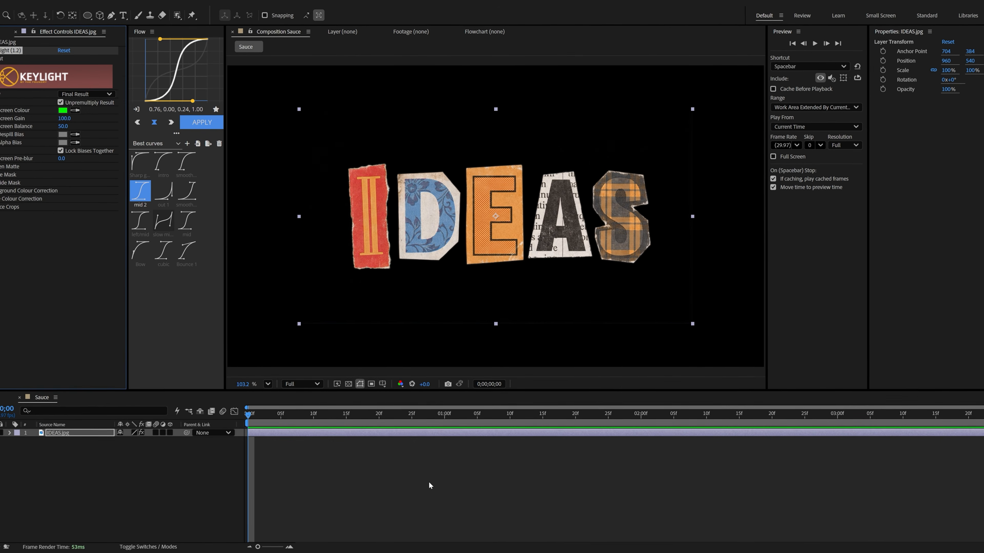
pyautogui.click(429, 483)
# Draw a rectangular mask on the IDEAS.jpg layer that isolates the red letter I
pyautogui.press('q')
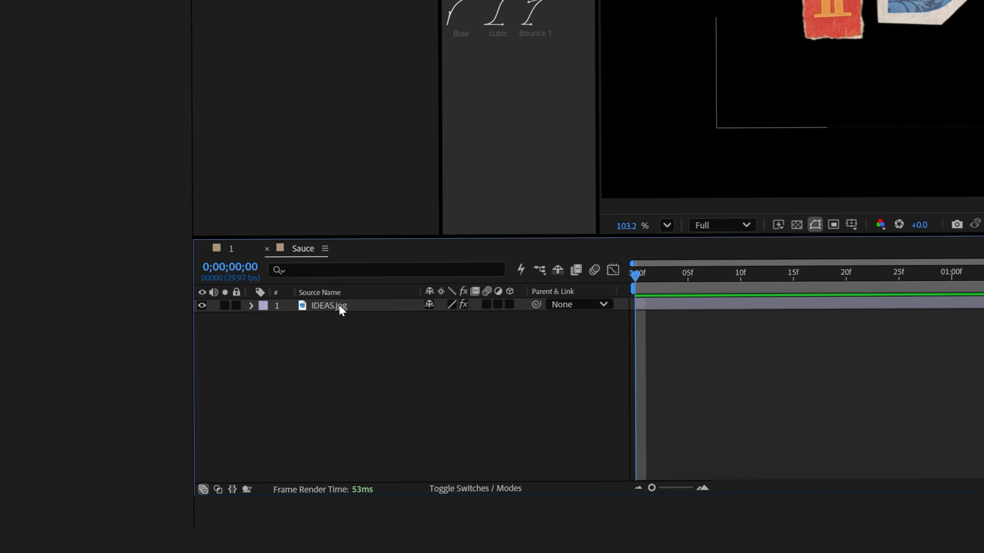
pyautogui.click(339, 306)
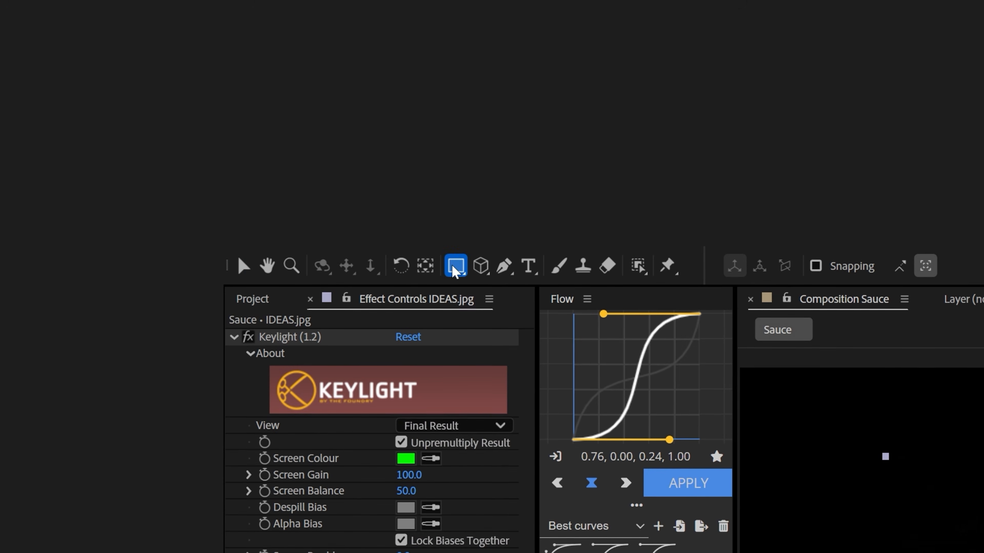
pyautogui.click(453, 268)
pyautogui.click(536, 268)
pyautogui.moveTo(232, 193); pyautogui.dragTo(270, 277)
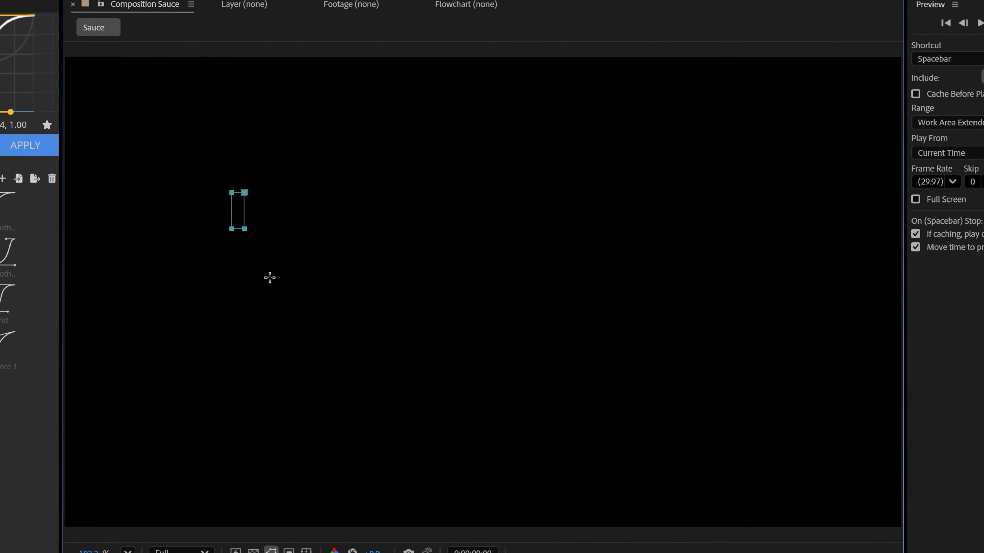
pyautogui.moveTo(330, 392); pyautogui.dragTo(325, 400)
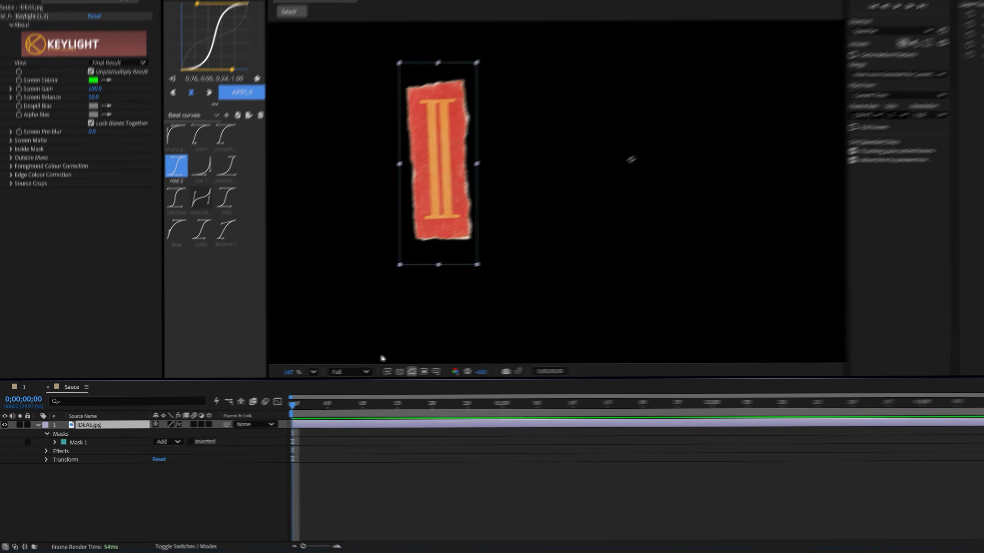
# Duplicate the masked letter I layer, moving and resizing the copies' masks to isolate the letters D and E
pyautogui.hotkey('ctrl', 'd')
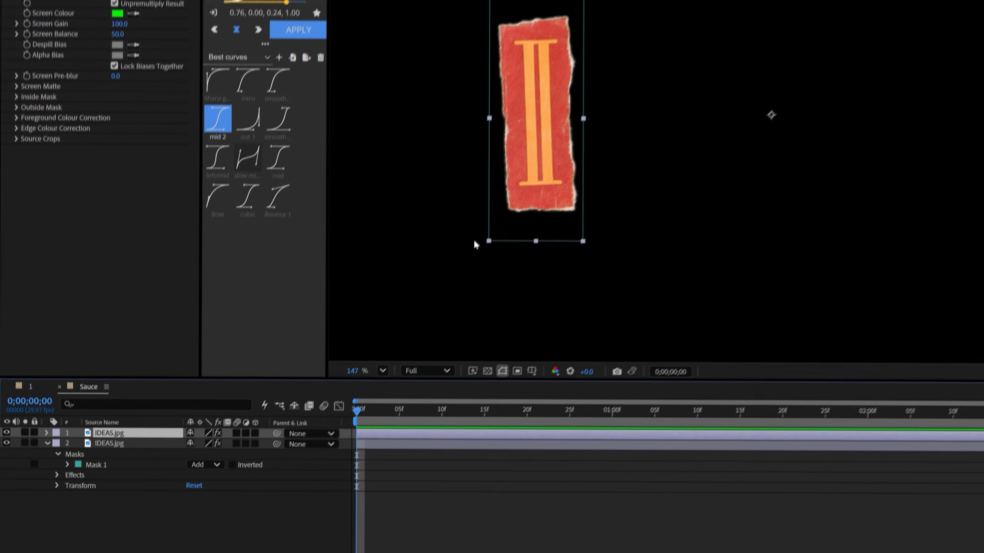
pyautogui.moveTo(472, 207); pyautogui.dragTo(560, 205)
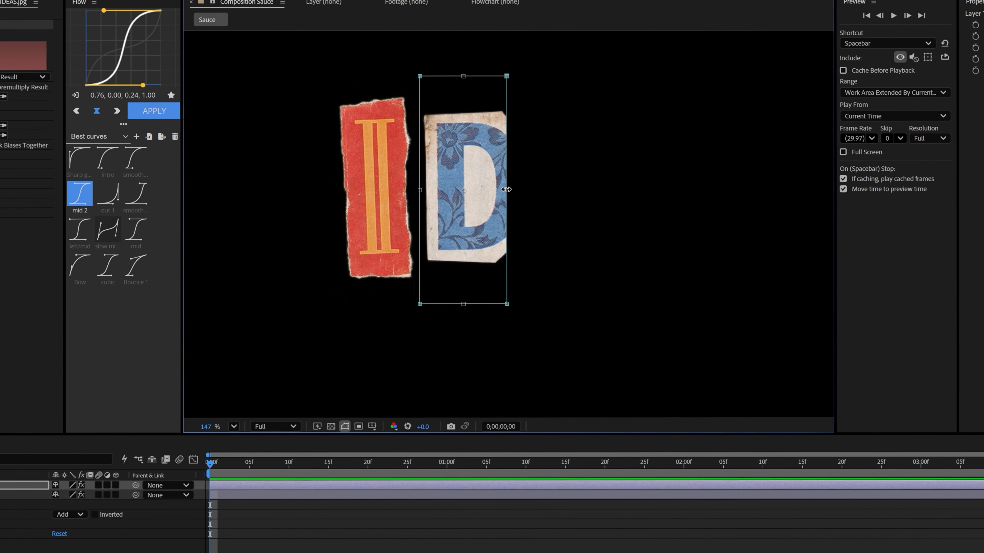
pyautogui.moveTo(507, 189); pyautogui.dragTo(540, 189)
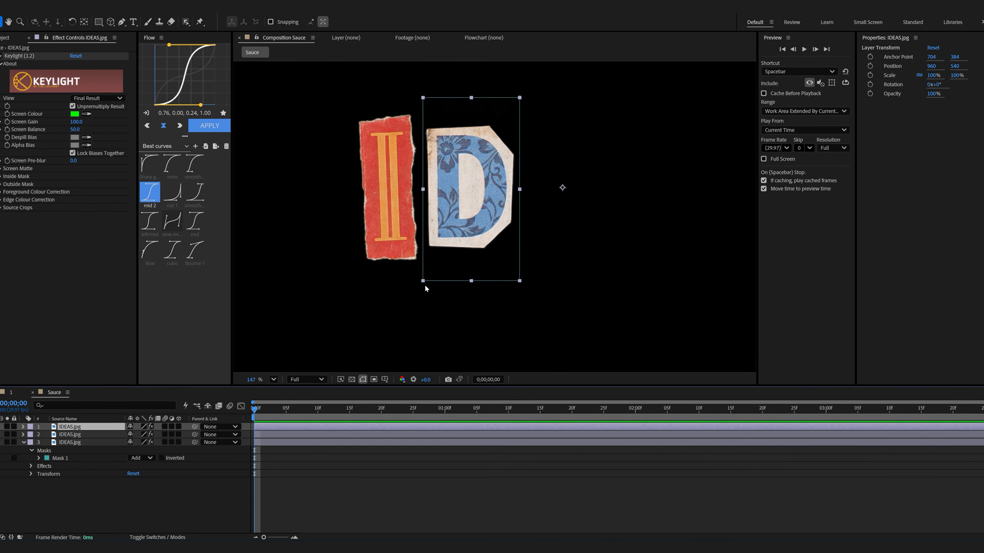
pyautogui.doubleClick(424, 281)
pyautogui.moveTo(455, 243); pyautogui.dragTo(553, 243)
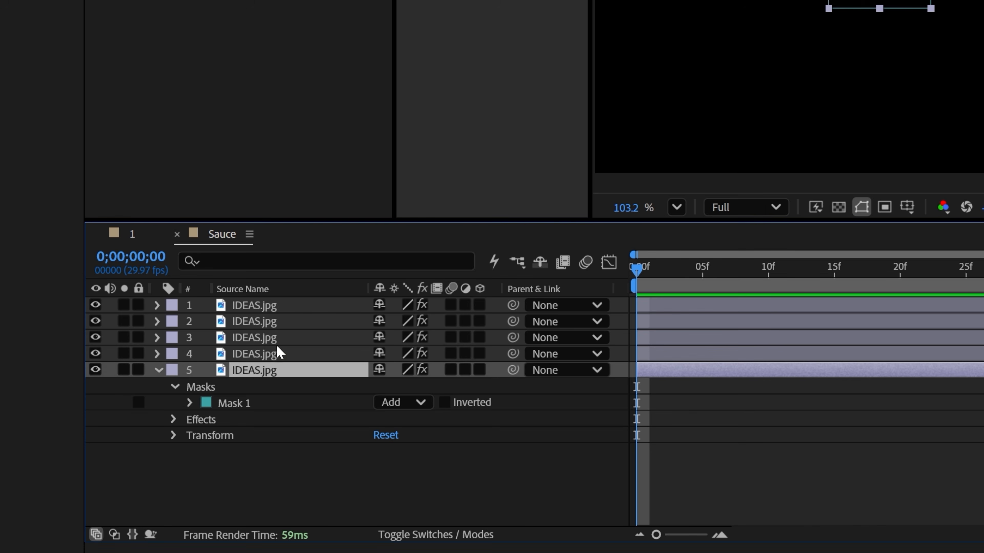
# Select all five letter layers and centre each anchor point on its own letter
pyautogui.keyDown('shift'); pyautogui.click(266, 306); pyautogui.keyUp('shift')
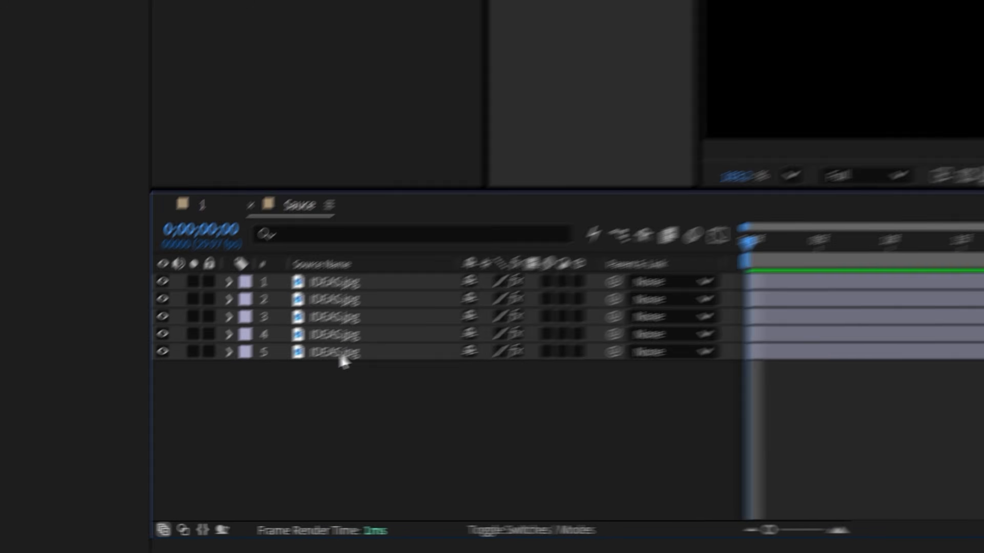
# Add an expression to the Position of the letter I layer with posterizeTime(6) on the first line and wiggle(5,6) on the second
pyautogui.click(360, 348)
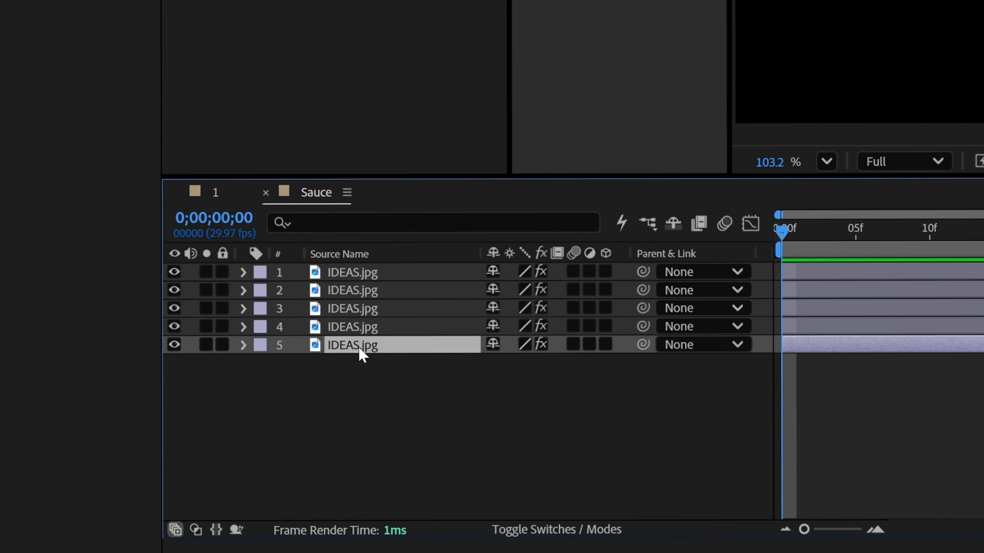
pyautogui.press('p')
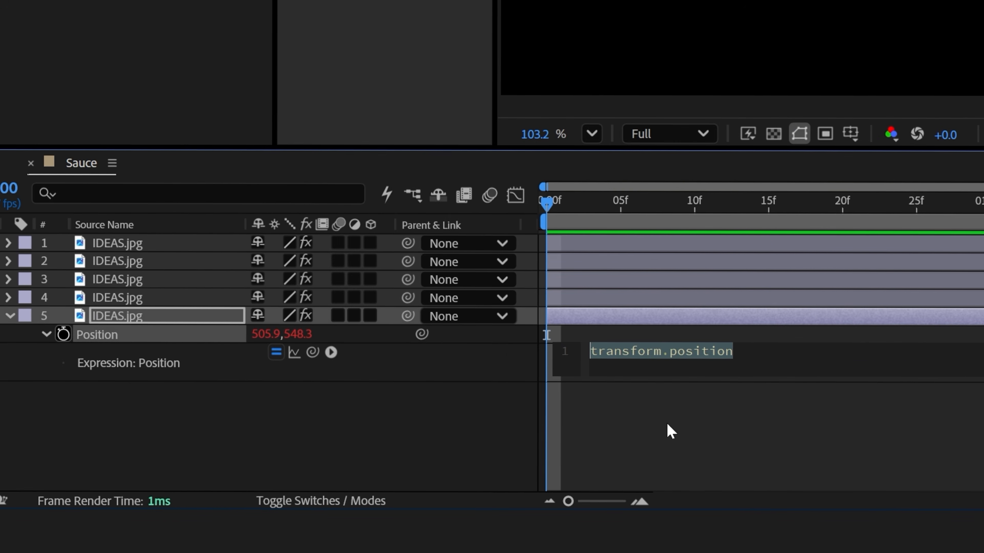
pyautogui.write('posterizeTime(6')
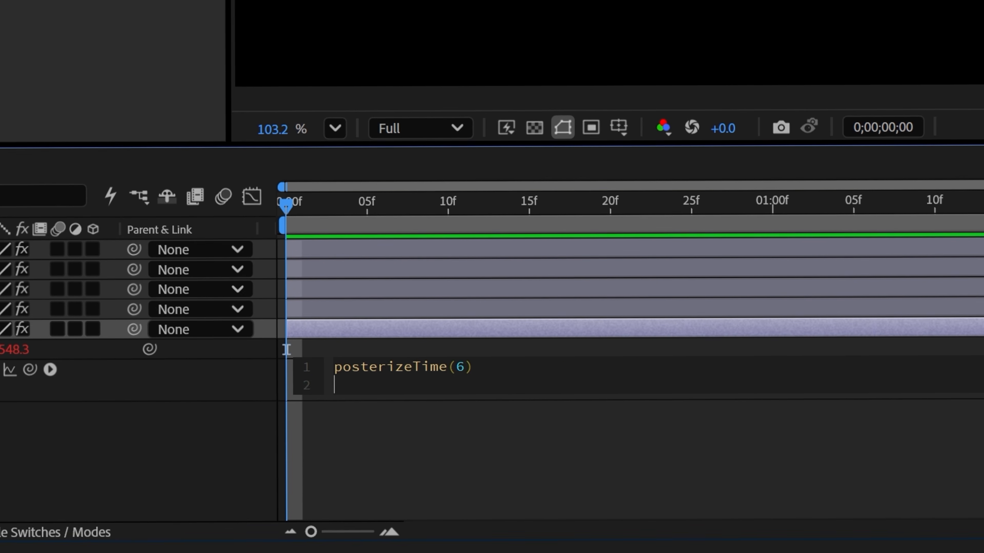
pyautogui.press('Return')
pyautogui.write('wig')
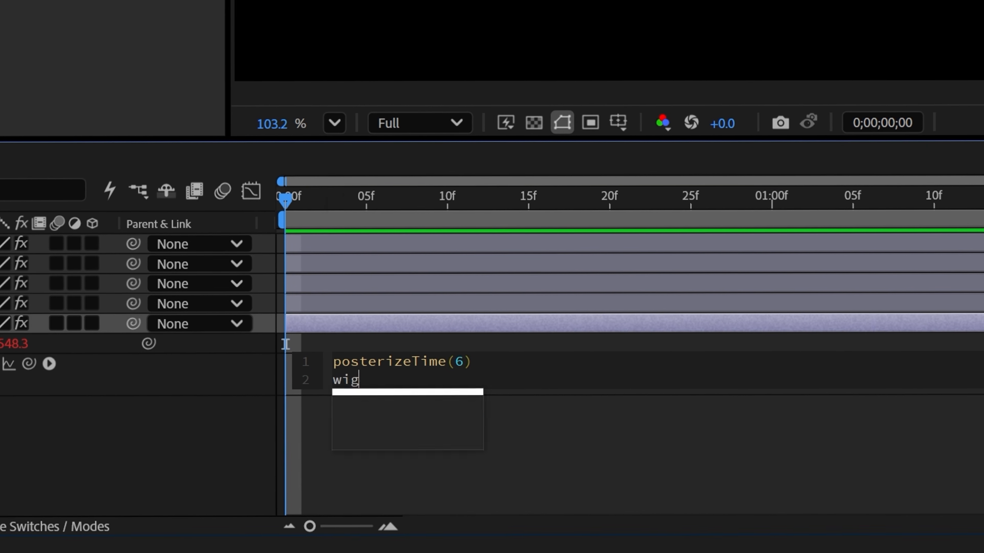
pyautogui.write('gle')
pyautogui.press('Return')
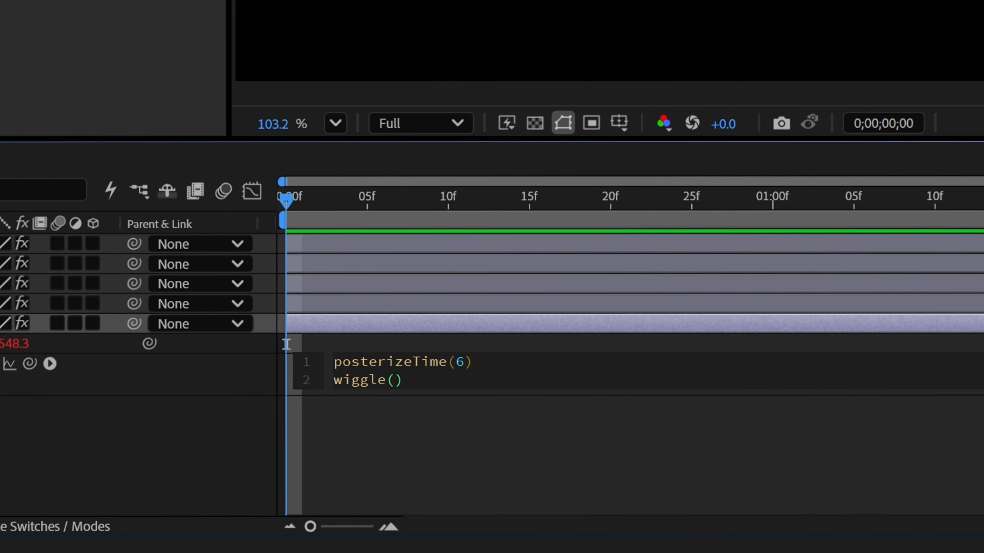
pyautogui.write('5,6')
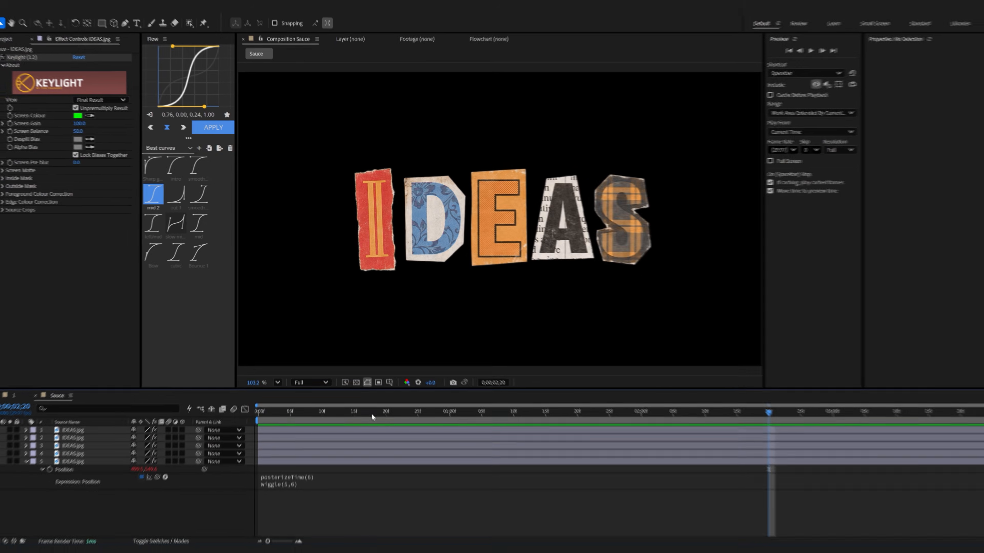
# Copy the letter I layer's Position expression and paste it as an expression on its Rotation
pyautogui.click(306, 477)
pyautogui.hotkey('ctrl', 'c')
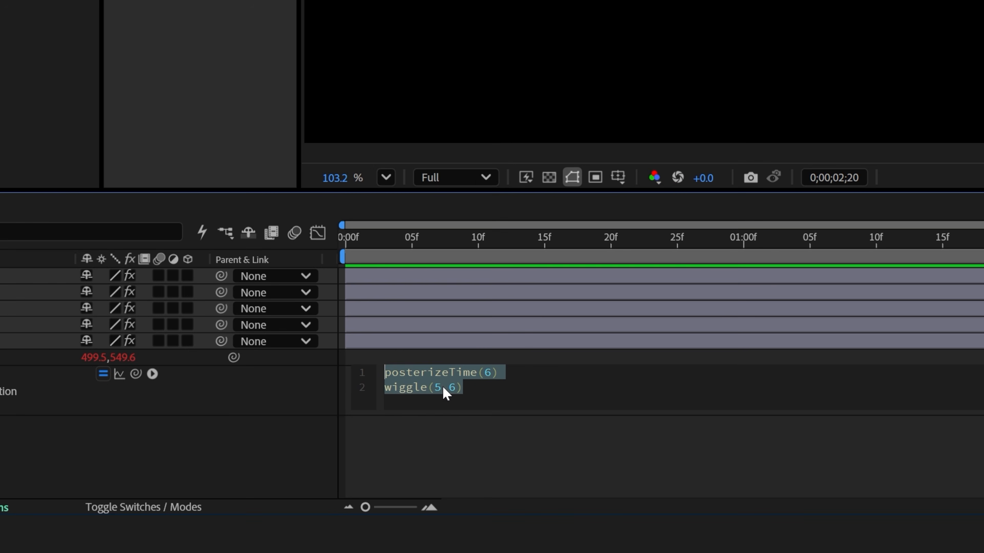
pyautogui.click(188, 440)
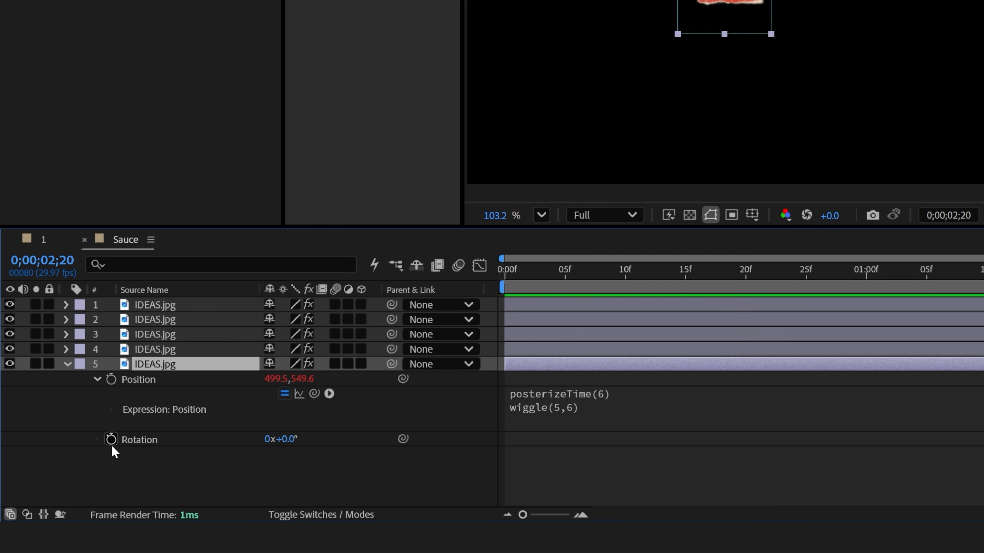
pyautogui.keyDown('alt'); pyautogui.click(111, 440); pyautogui.keyUp('alt')
pyautogui.hotkey('ctrl', 'v')
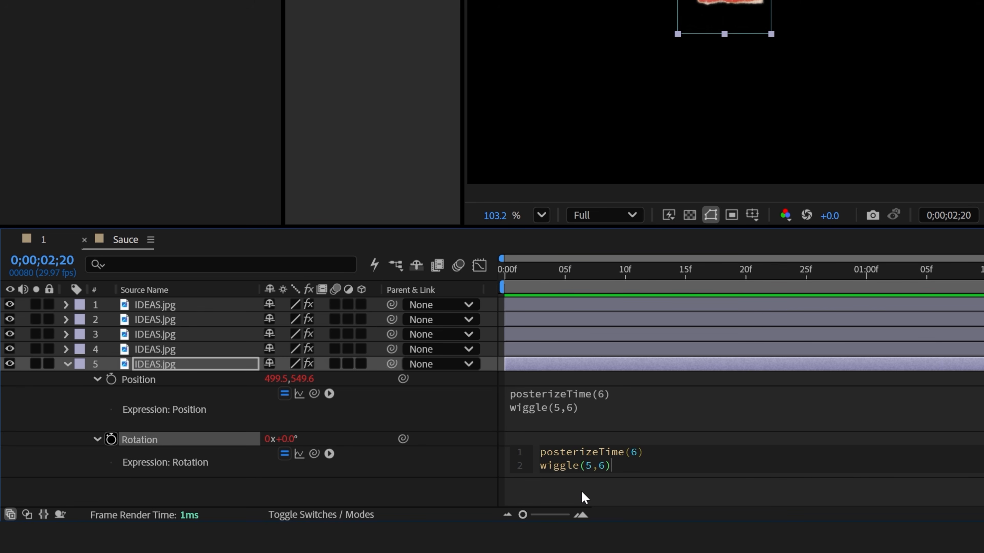
pyautogui.click(581, 490)
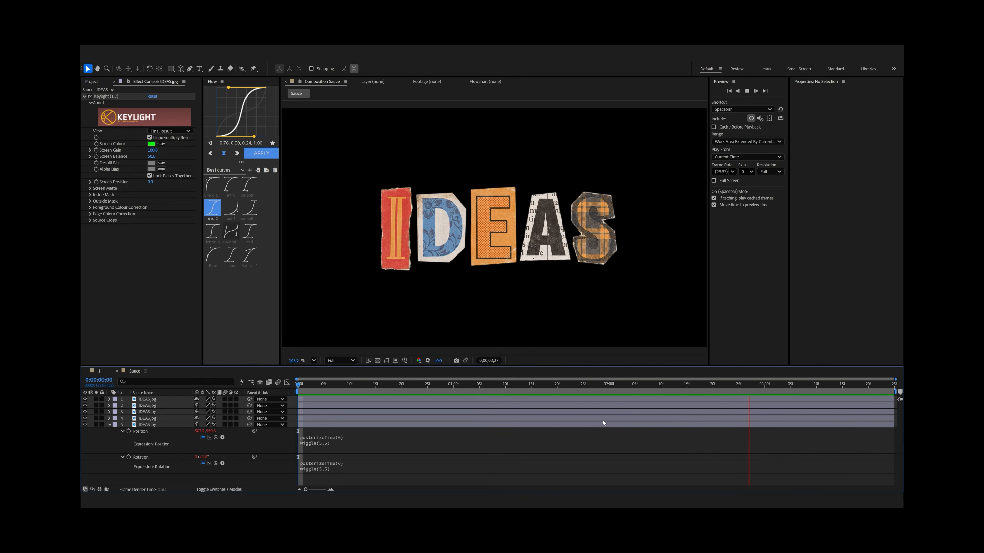
# Try wiggle(5,1) in the letter I layer's Rotation expression, preview the motion, and settle on wiggle(5,2)
pyautogui.moveTo(314, 462); pyautogui.dragTo(341, 468)
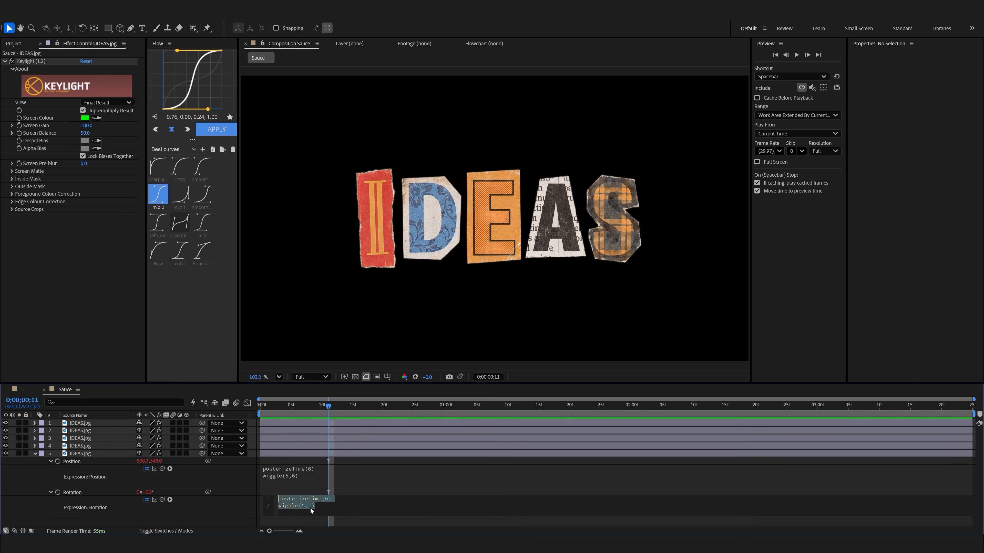
pyautogui.click(439, 491)
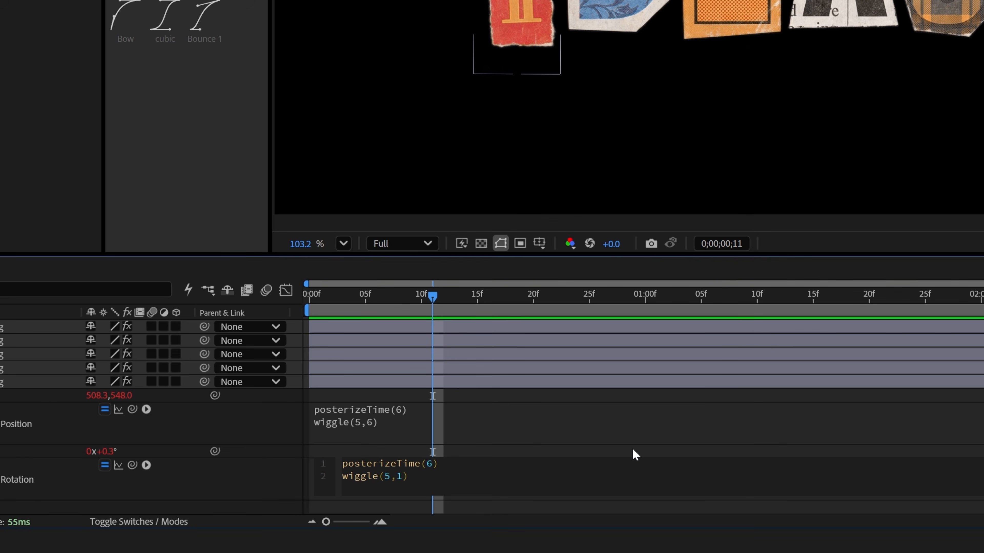
pyautogui.click(635, 455)
pyautogui.press('space')
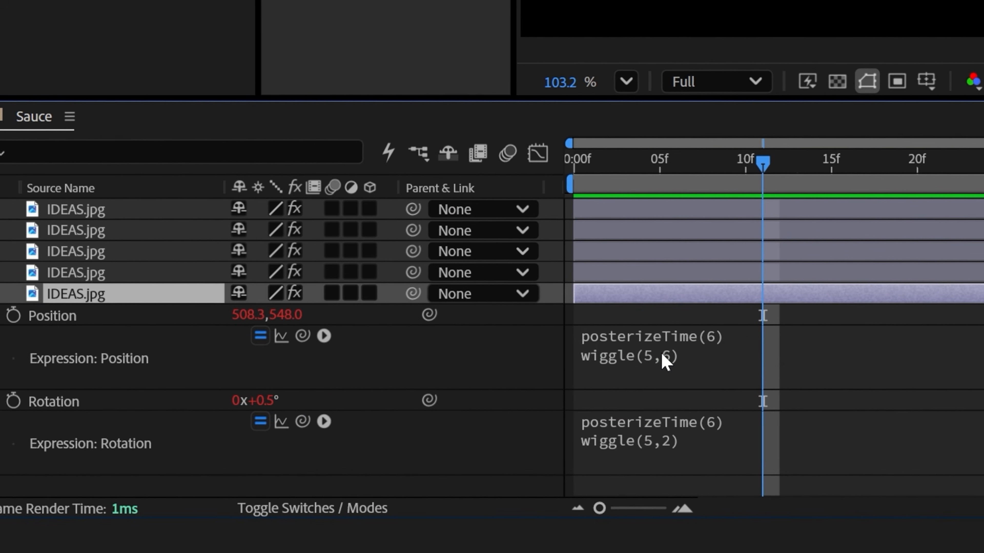
# Copy the letter I's Position expression, show Position on the other four layers, and paste the expression onto layer 4
pyautogui.click(299, 481)
pyautogui.hotkey('ctrl', 'c')
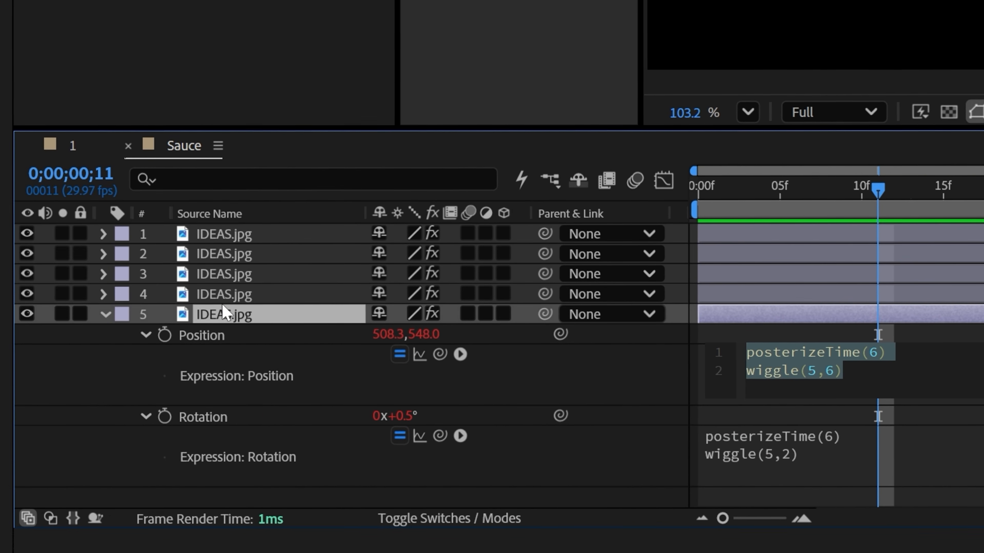
pyautogui.click(70, 269)
pyautogui.keyDown('shift'); pyautogui.click(227, 234); pyautogui.keyUp('shift')
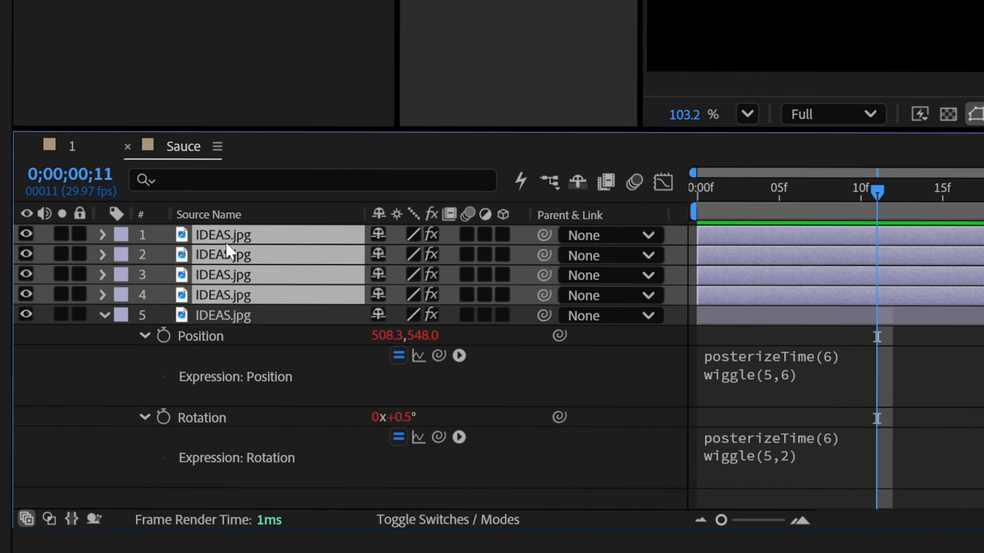
pyautogui.press('p')
pyautogui.keyDown('alt'); pyautogui.click(163, 375); pyautogui.keyUp('alt')
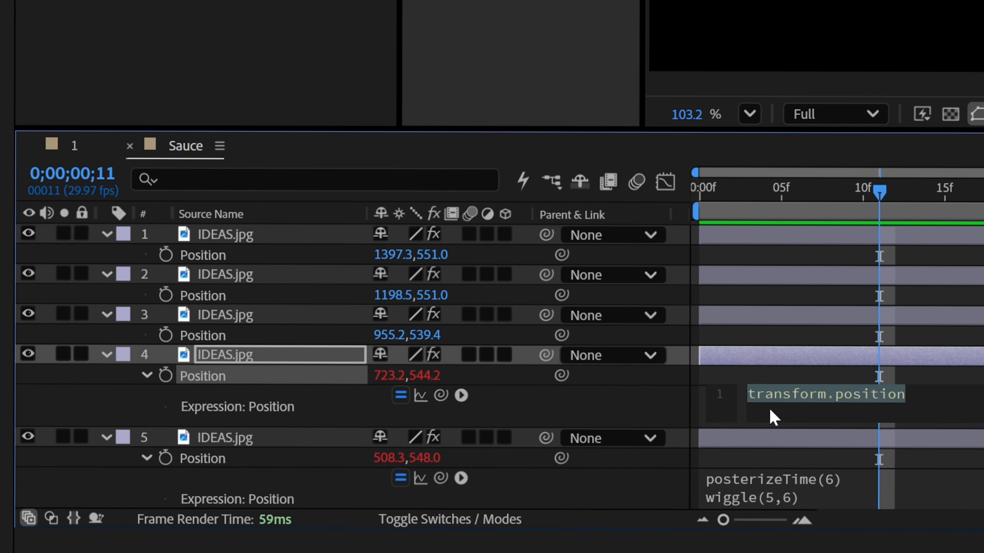
pyautogui.hotkey('ctrl', 'v')
pyautogui.click(95, 396)
# Paste the posterizeTime(6) and wiggle(5,6) expression onto the Position of layers 3, 2 and 1
pyautogui.keyDown('alt'); pyautogui.click(151, 335); pyautogui.keyUp('alt')
pyautogui.hotkey('ctrl', 'v')
pyautogui.keyDown('alt'); pyautogui.click(150, 295); pyautogui.keyUp('alt')
pyautogui.hotkey('ctrl', 'v')
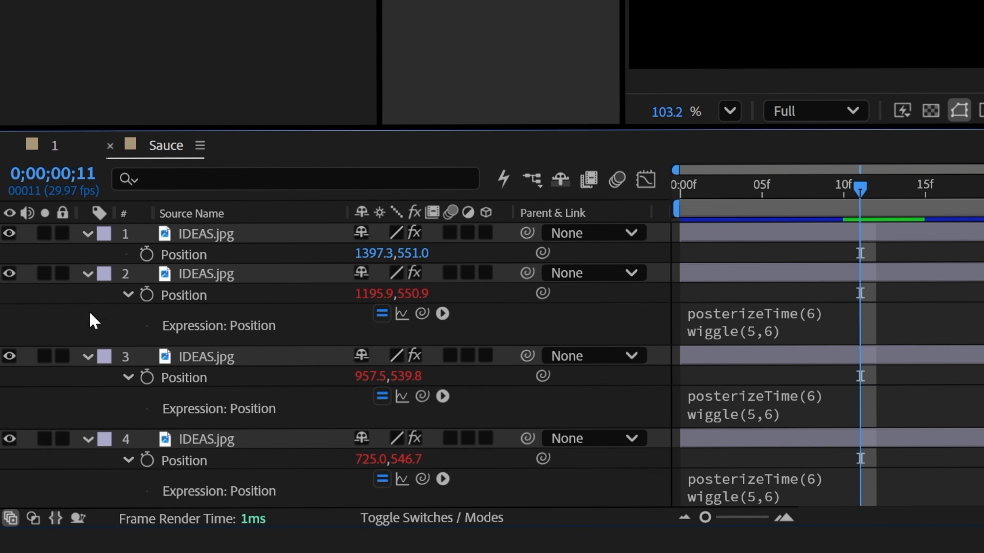
pyautogui.keyDown('alt'); pyautogui.click(150, 255); pyautogui.keyUp('alt')
pyautogui.hotkey('ctrl', 'v')
pyautogui.click(106, 298)
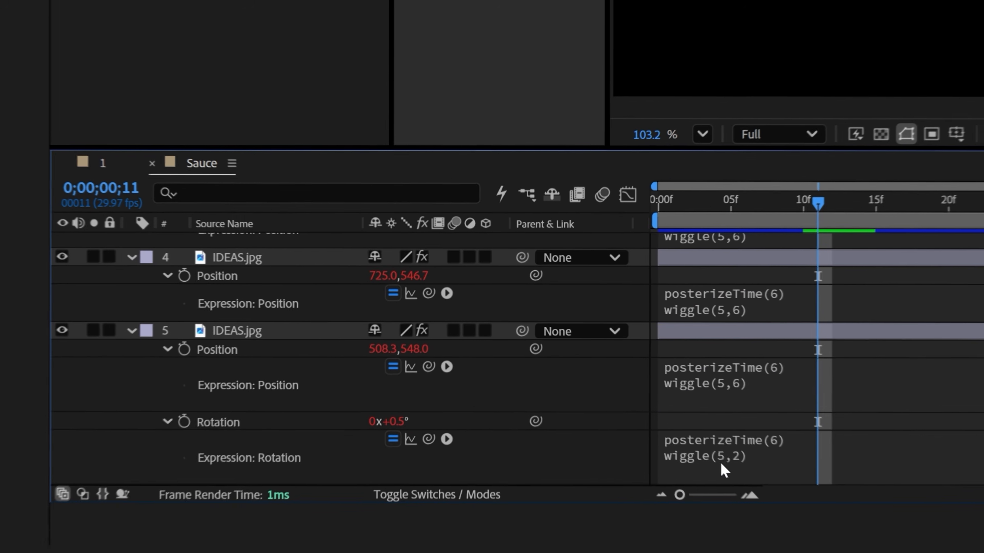
# Copy the letter I's Rotation expression, posterizeTime(6) with wiggle(5,2), onto the Rotation of layers 4, 3, 2 and 1
pyautogui.click(720, 462)
pyautogui.hotkey('ctrl', 'c')
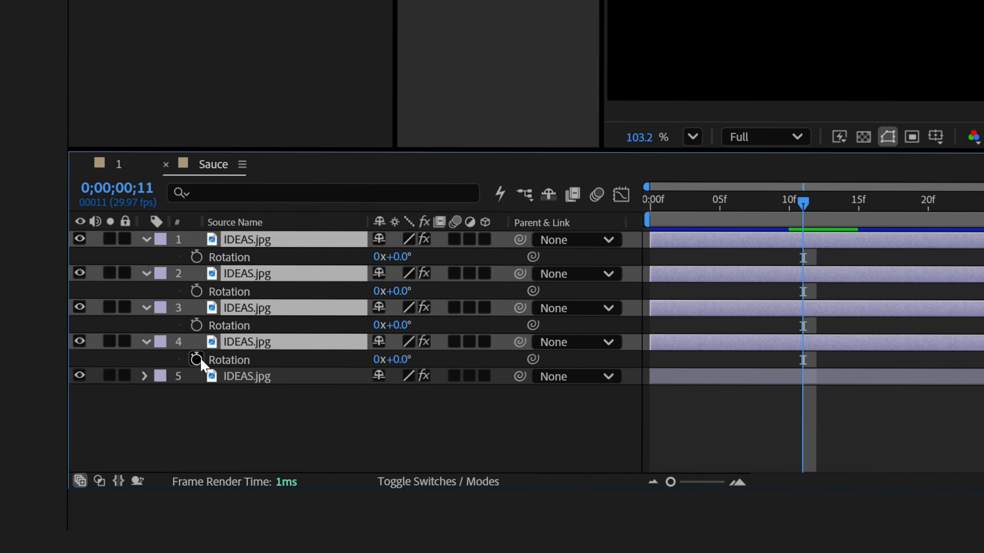
pyautogui.keyDown('alt'); pyautogui.click(196, 358); pyautogui.keyUp('alt')
pyautogui.hotkey('ctrl', 'v')
pyautogui.keyDown('alt'); pyautogui.click(196, 325); pyautogui.keyUp('alt')
pyautogui.hotkey('ctrl', 'v')
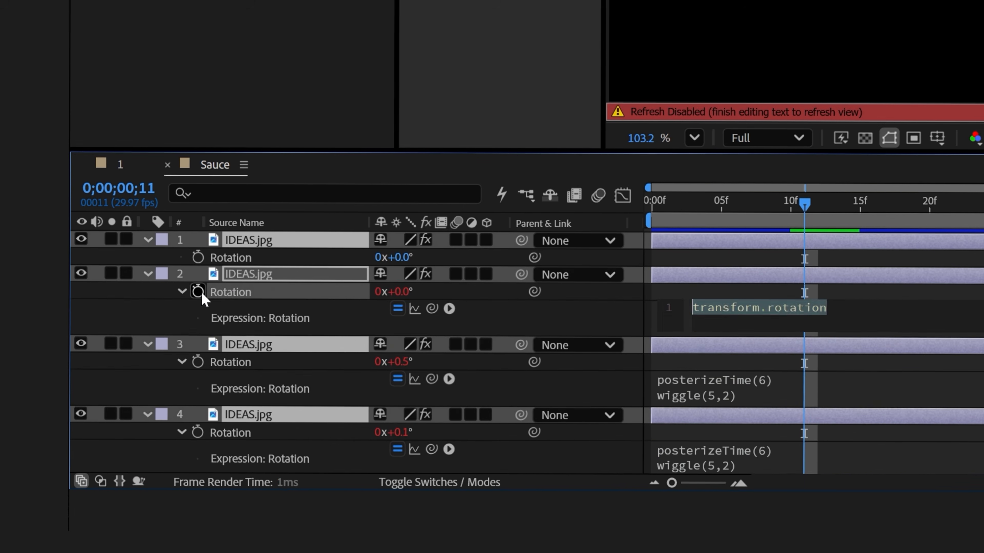
pyautogui.keyDown('alt'); pyautogui.click(196, 289); pyautogui.keyUp('alt')
pyautogui.hotkey('ctrl', 'v')
pyautogui.keyDown('alt'); pyautogui.click(197, 257); pyautogui.keyUp('alt')
pyautogui.hotkey('ctrl', 'v')
pyautogui.click(571, 369)
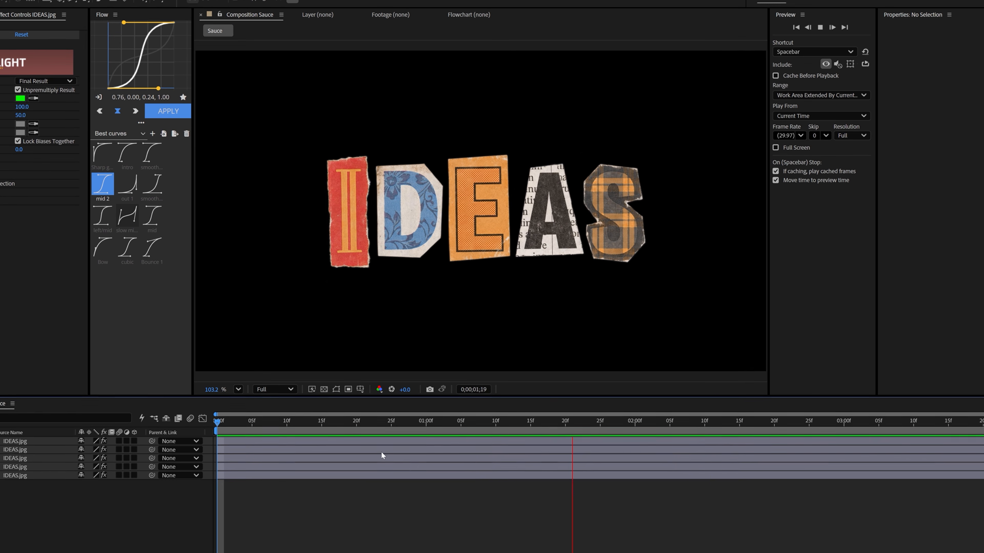
# Nudge the individual letters closer together, and scale all five letter layers to 106.4%
pyautogui.click(356, 223)
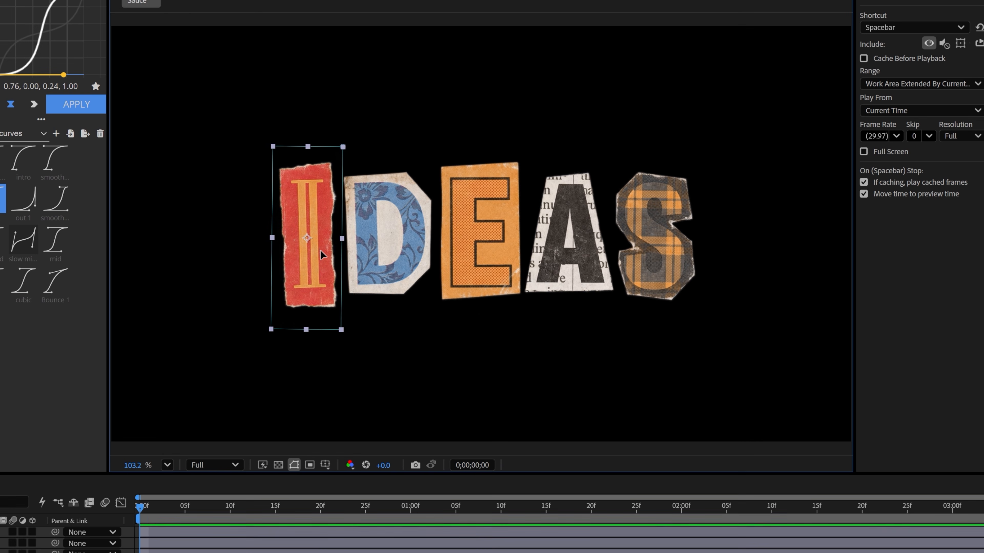
pyautogui.click(412, 221)
pyautogui.click(645, 248)
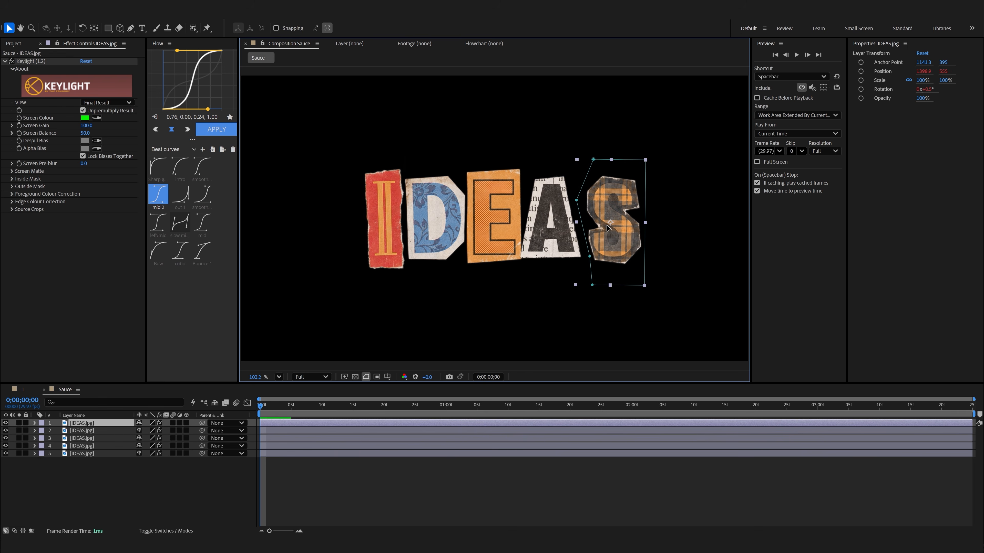
pyautogui.hotkey('ctrl', 'a')
pyautogui.press('s')
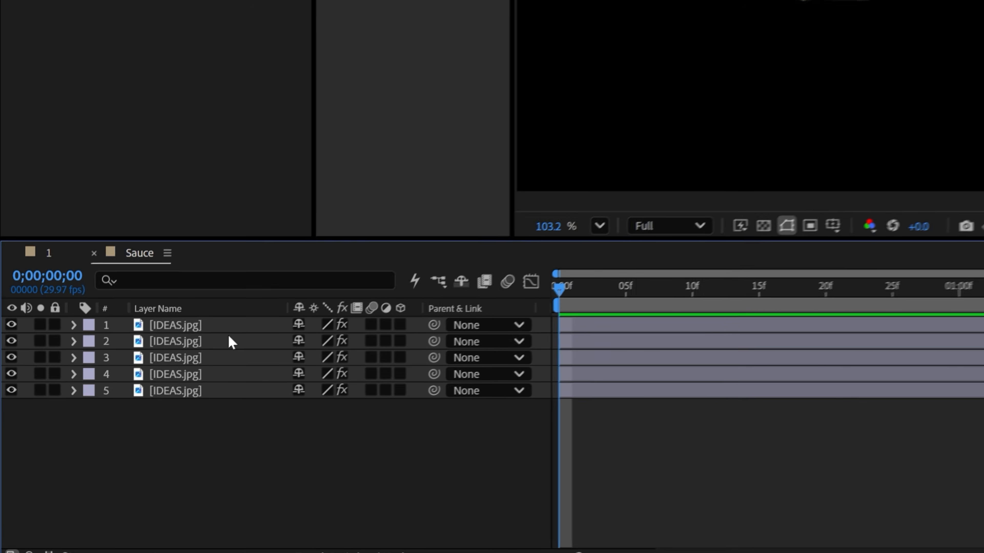
# Pre-compose all five letter layers into a new composition named Text, moving all attributes into it
pyautogui.click(100, 423)
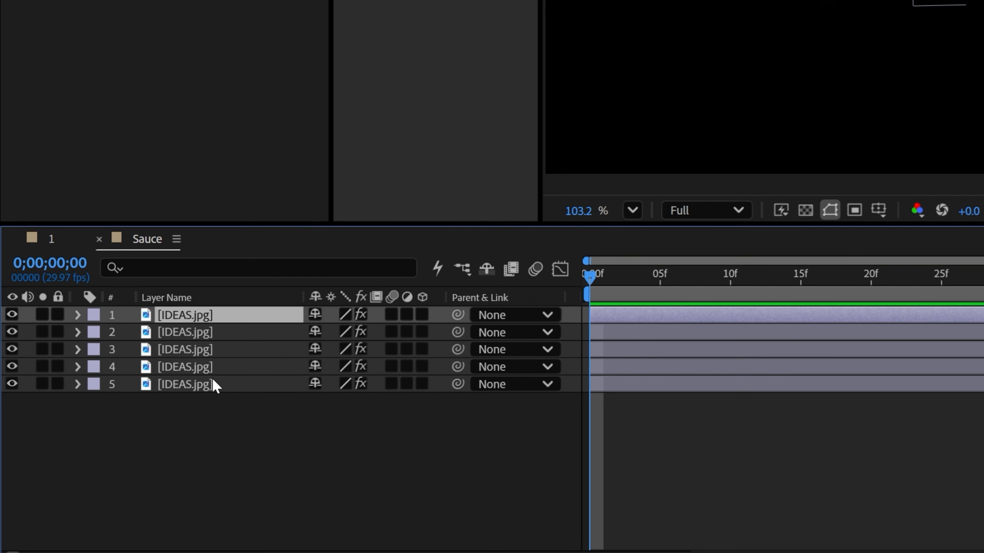
pyautogui.keyDown('shift'); pyautogui.click(214, 385); pyautogui.keyUp('shift')
pyautogui.rightClick(204, 383)
pyautogui.click(314, 253)
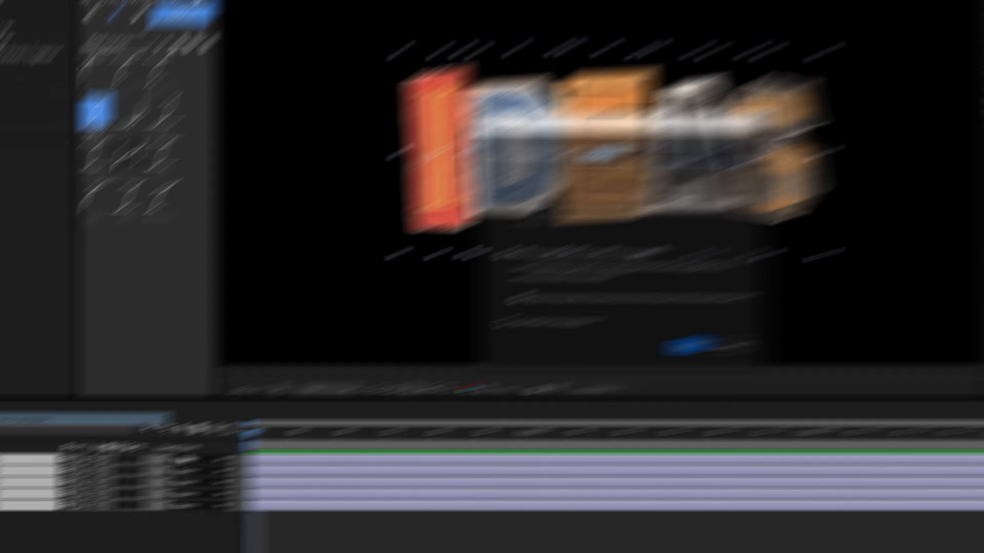
pyautogui.write('Text')
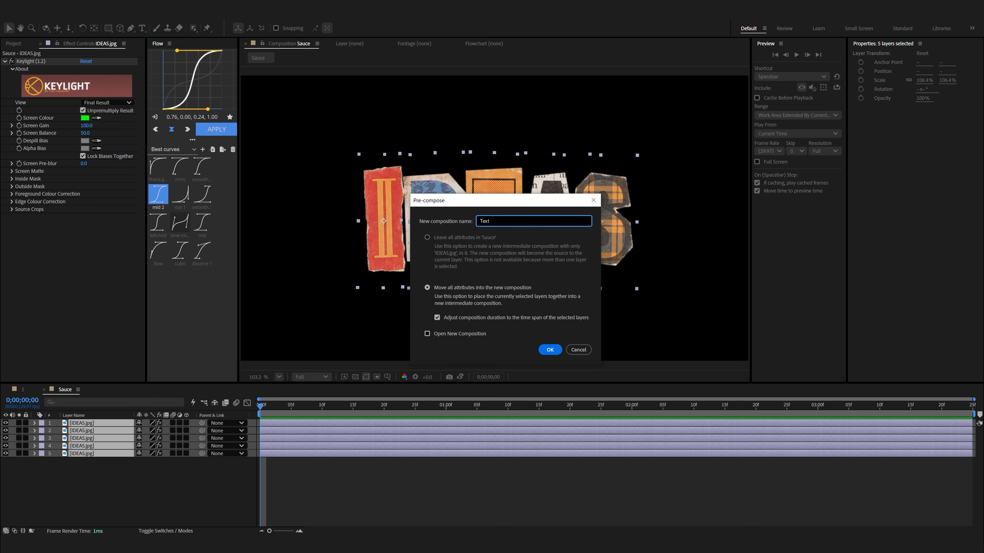
pyautogui.press('Return')
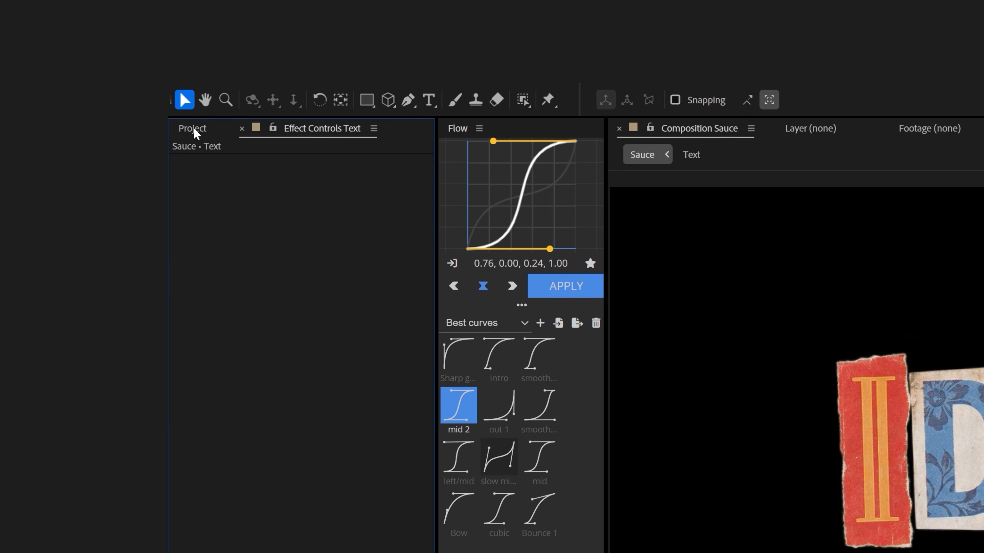
# Place Texturelabs_Grunge_340M.jpg above the Text layer and use Text as its track matte, keeping the Text layer visible
pyautogui.click(194, 130)
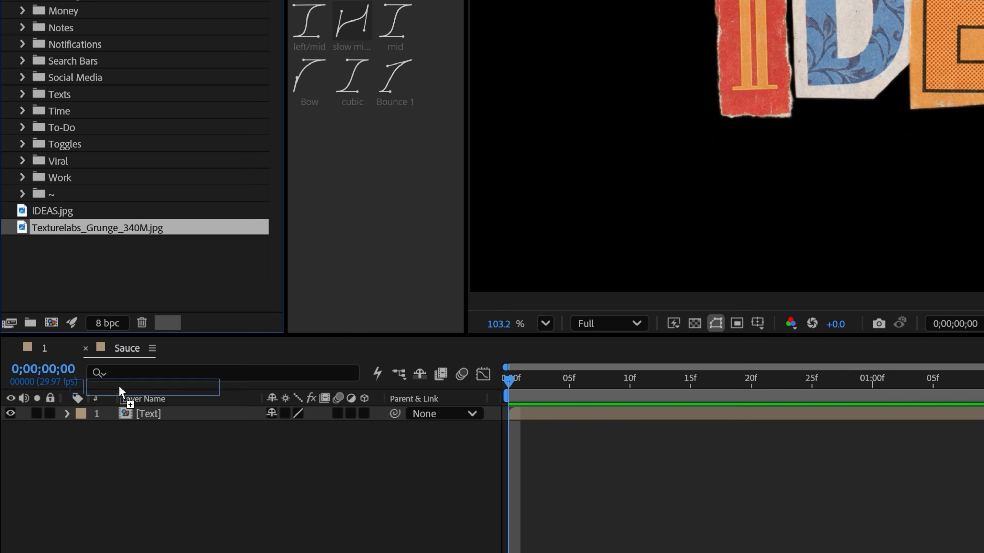
pyautogui.moveTo(134, 414); pyautogui.dragTo(133, 410)
pyautogui.click(432, 287)
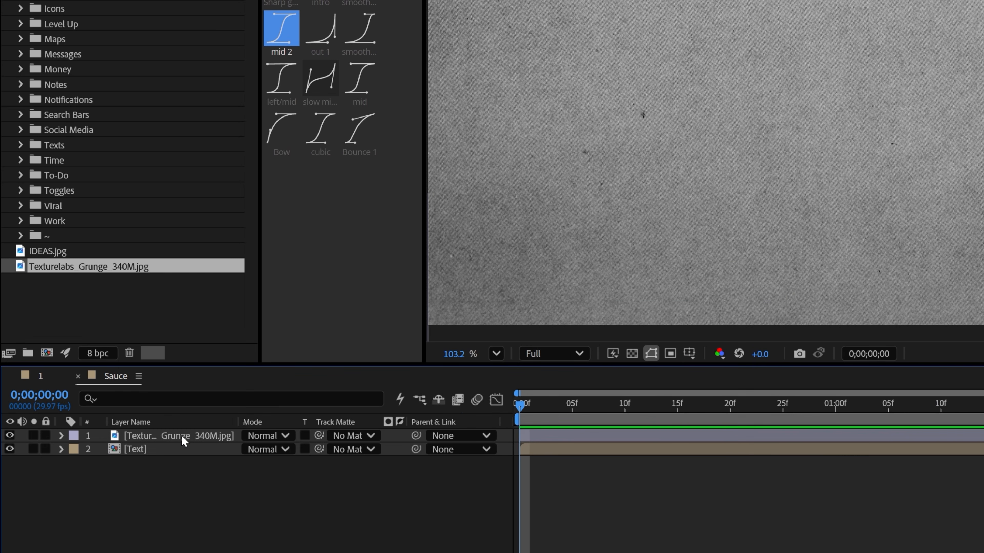
pyautogui.moveTo(188, 449); pyautogui.dragTo(177, 449)
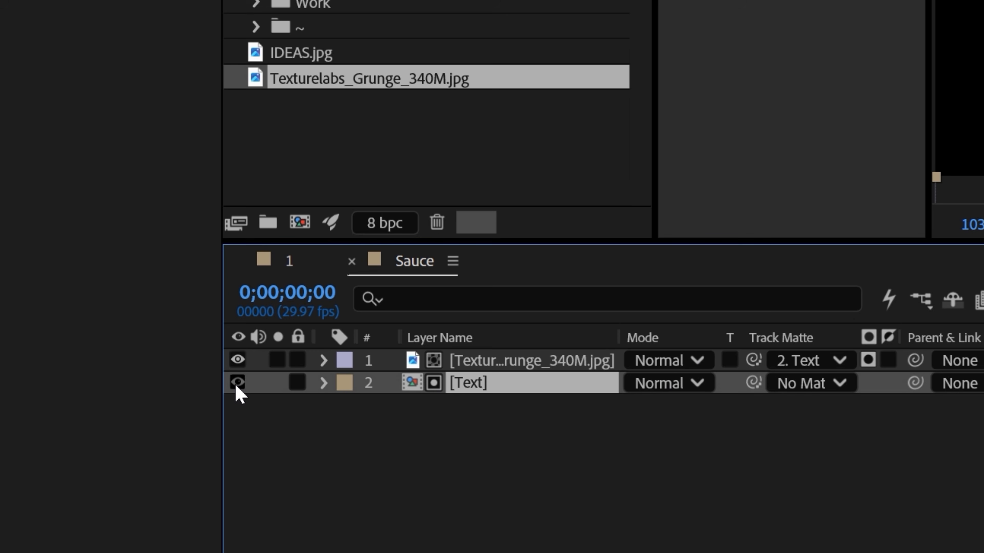
pyautogui.click(237, 383)
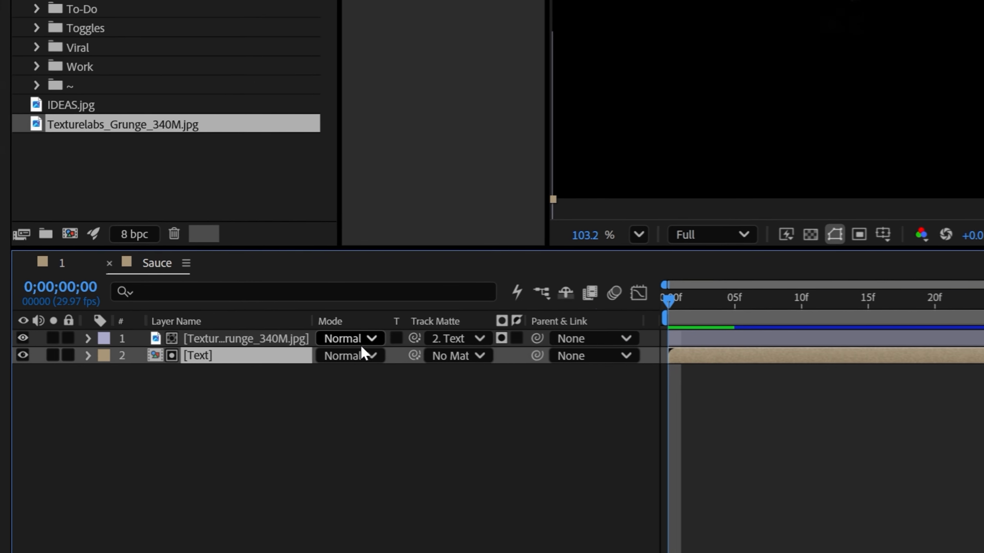
# Set the grunge texture layer's blending mode to Overlay
pyautogui.click(249, 346)
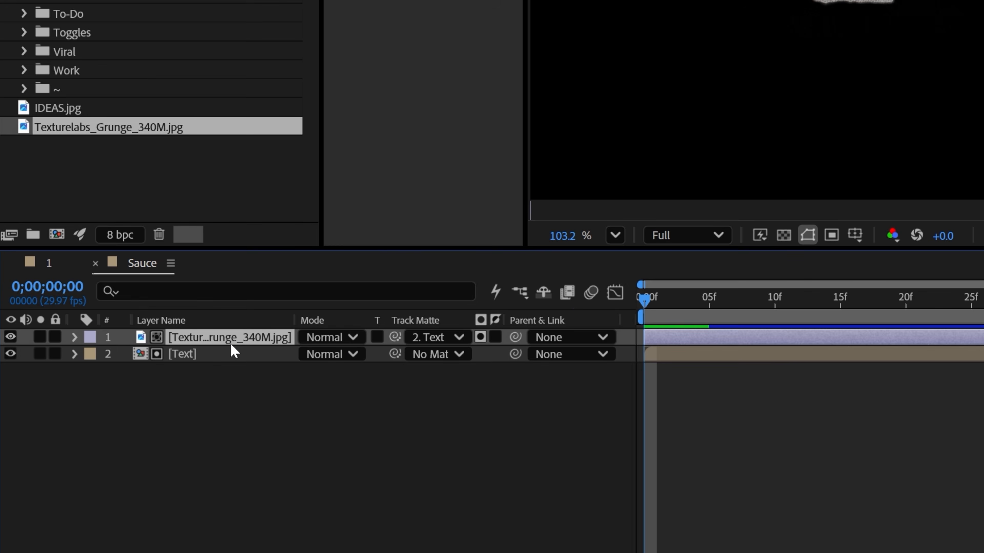
pyautogui.click(327, 339)
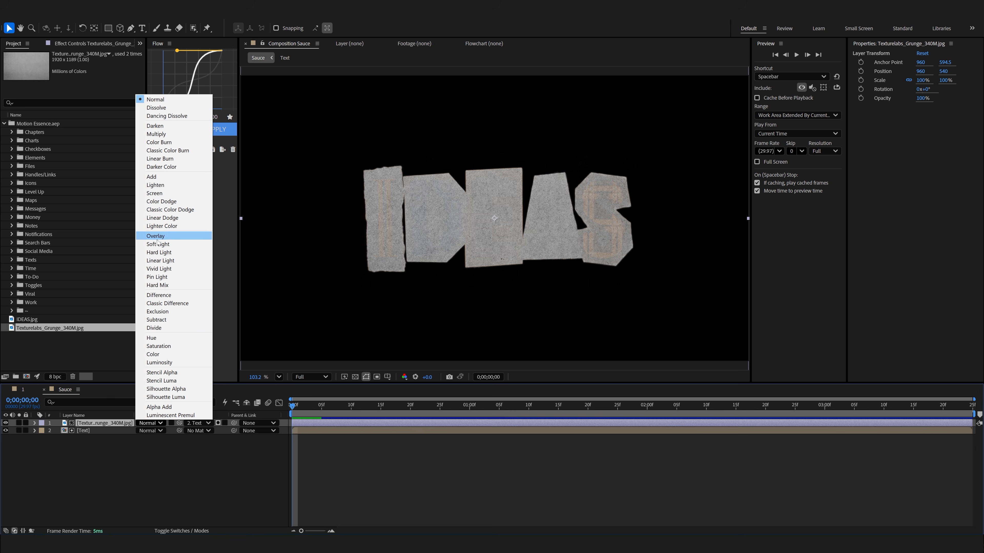
pyautogui.click(156, 236)
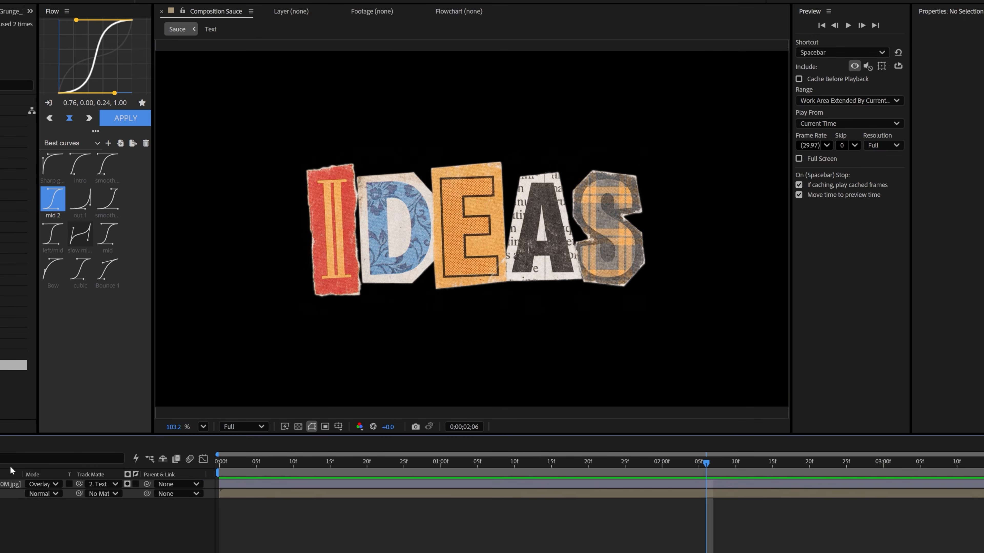
# Add an expression with posterizeTime(6) and wiggle(4,150) to the grunge texture layer's Position
pyautogui.click(102, 424)
pyautogui.press('p')
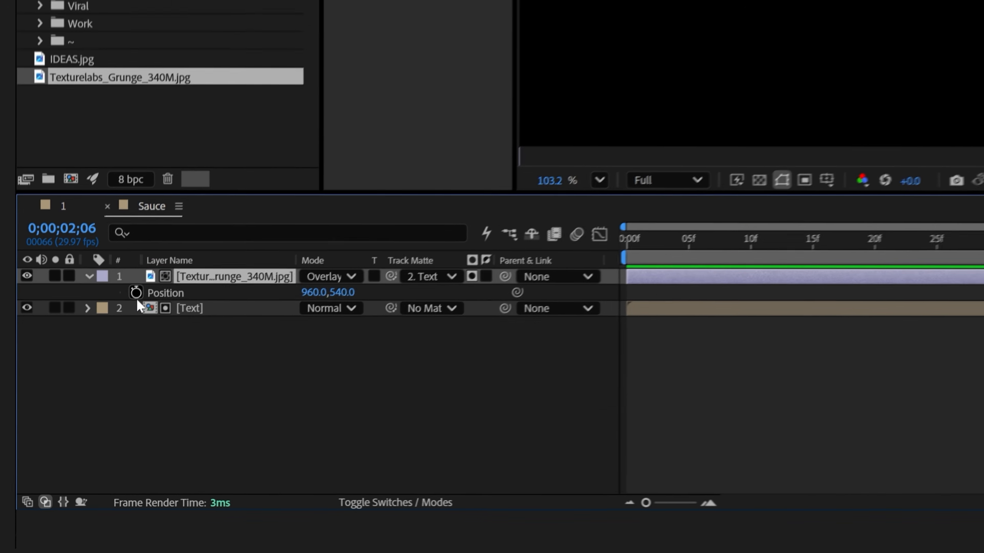
pyautogui.keyDown('alt'); pyautogui.click(57, 432); pyautogui.keyUp('alt')
pyautogui.write('posterizeTime()')
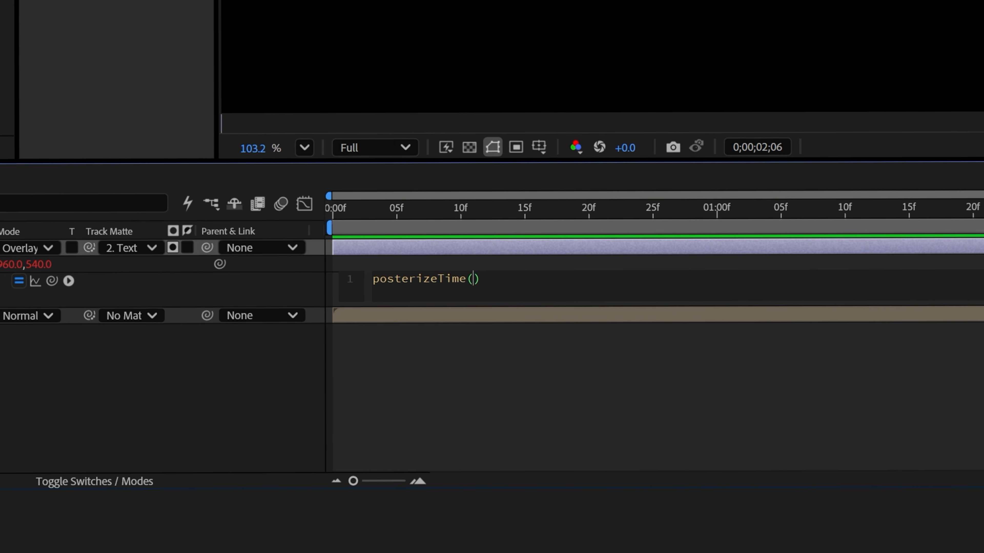
pyautogui.write('6')
pyautogui.press('Return')
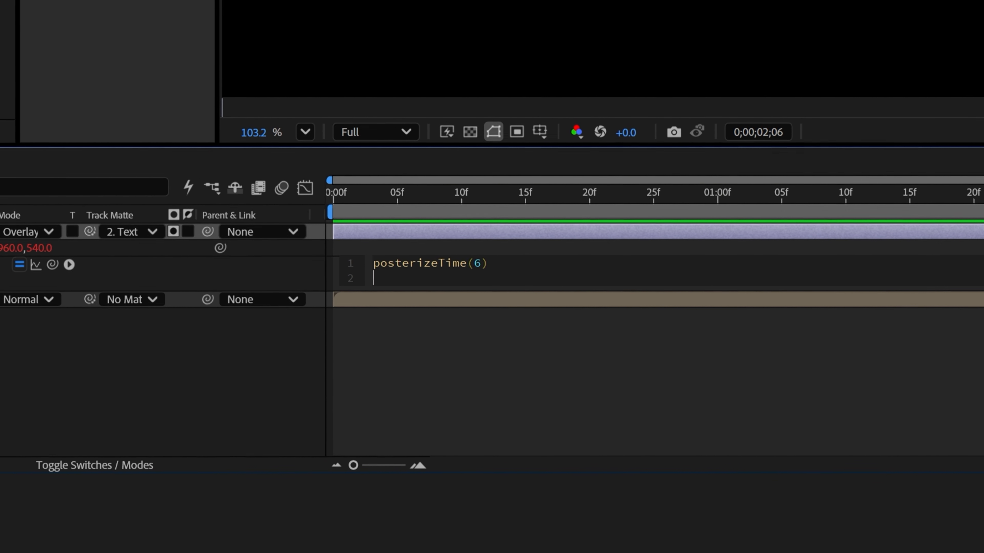
pyautogui.write('wiggl')
pyautogui.press('Return')
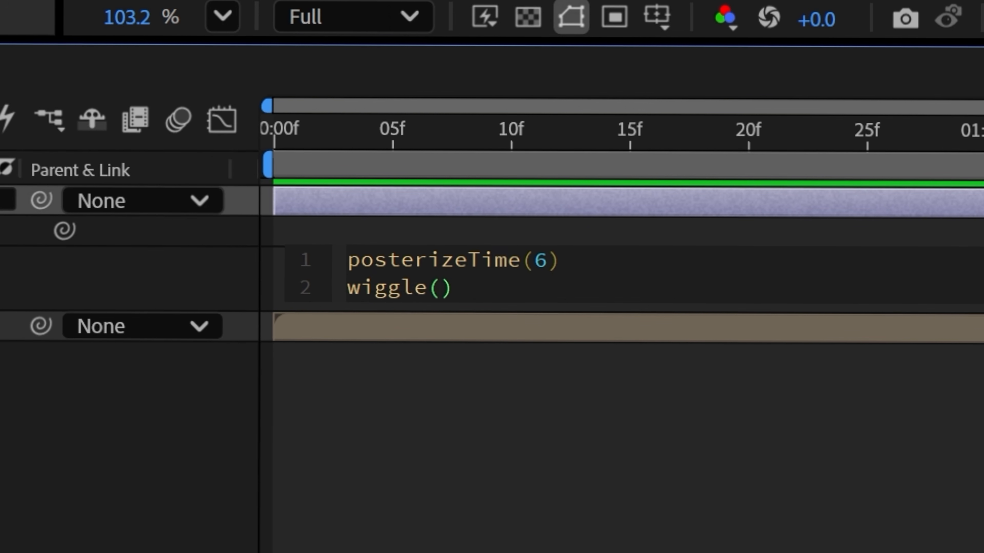
pyautogui.write('4,150')
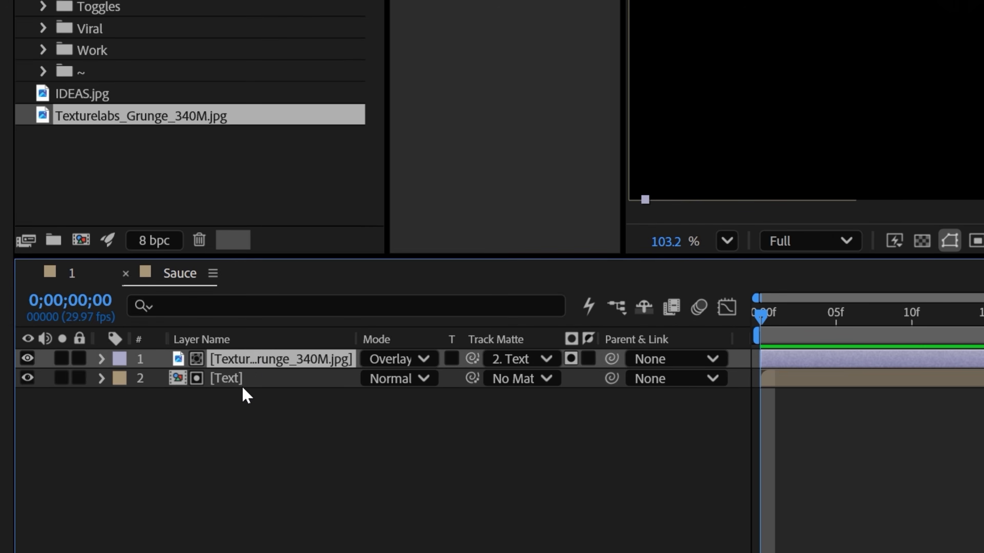
# Pre-compose the grunge texture and Text layers together as Text + Texture
pyautogui.rightClick(249, 375)
pyautogui.click(387, 228)
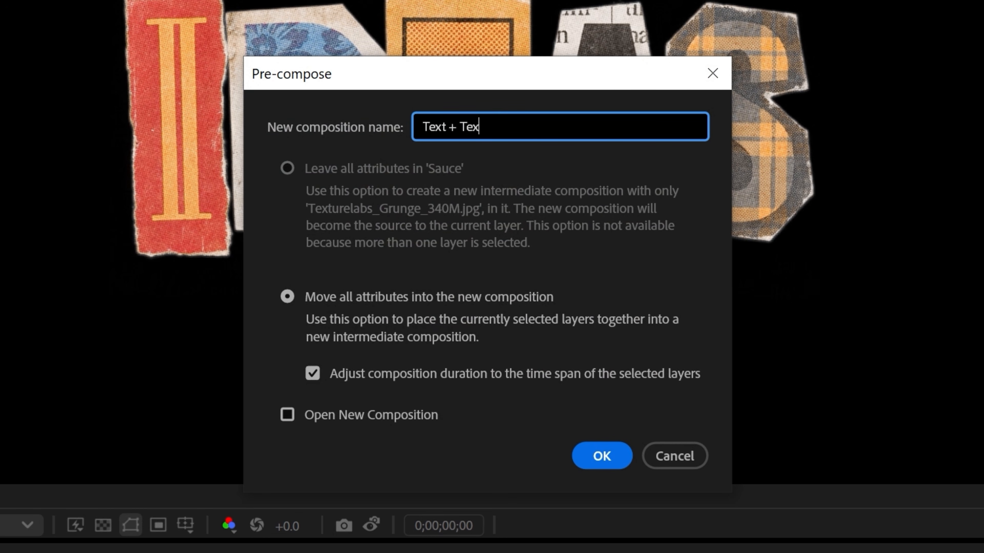
pyautogui.press('Return')
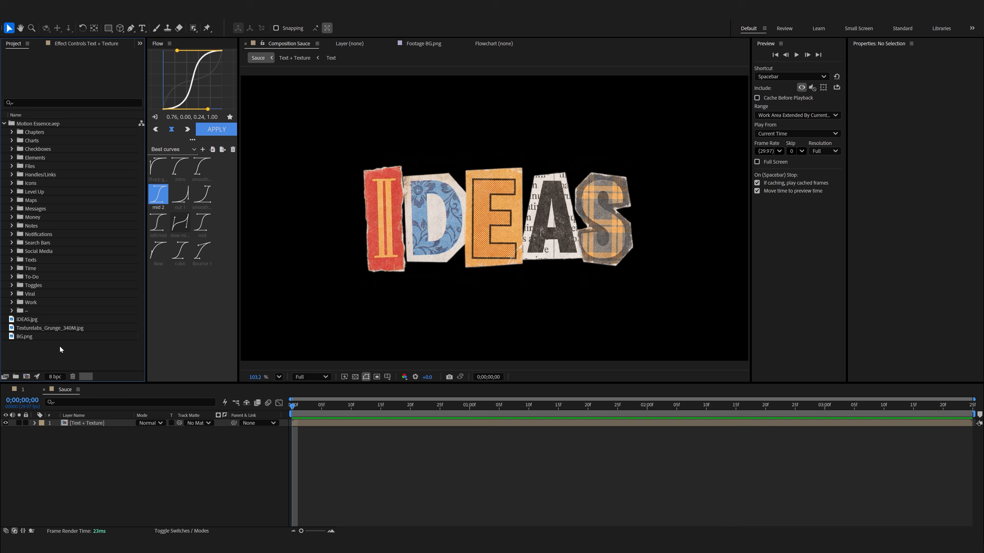
# Preview the BG.png footage and place it beneath the Text + Texture layer
pyautogui.doubleClick(33, 338)
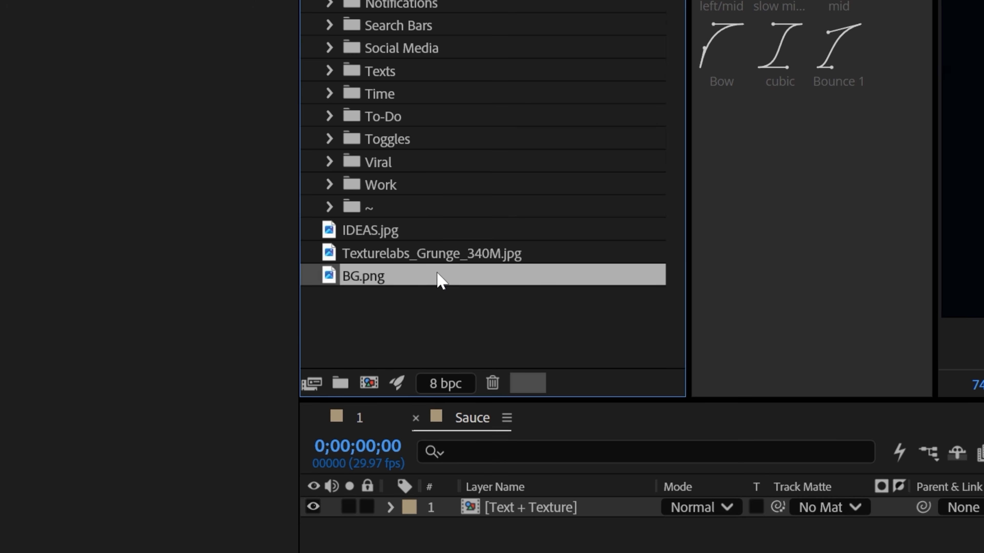
pyautogui.moveTo(53, 338); pyautogui.dragTo(65, 431)
pyautogui.moveTo(409, 405); pyautogui.dragTo(524, 513)
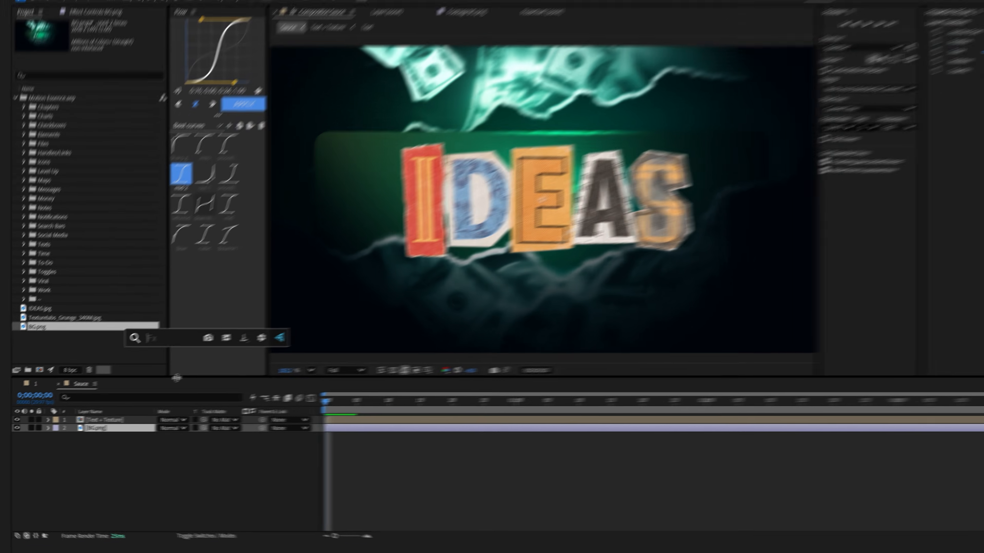
# Apply Fast Box Blur to the BG.png layer with a blur radius of 17 and Repeat Edge Pixels enabled
pyautogui.hotkey('ctrl', 'space')
pyautogui.write('fast')
pyautogui.press('Return')
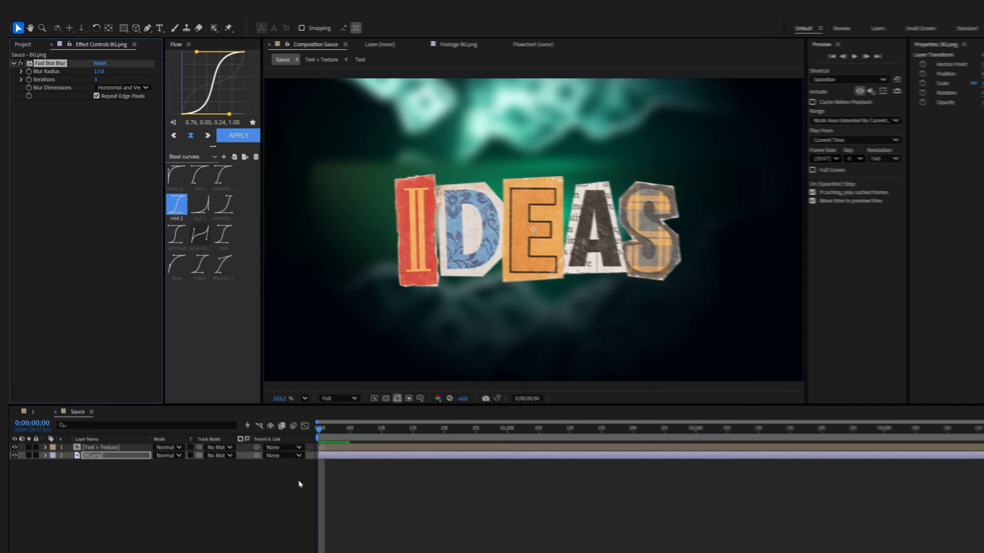
# Apply the Exposure effect to the BG.png layer and darken it to an exposure of -1.46
pyautogui.hotkey('ctrl', 'space')
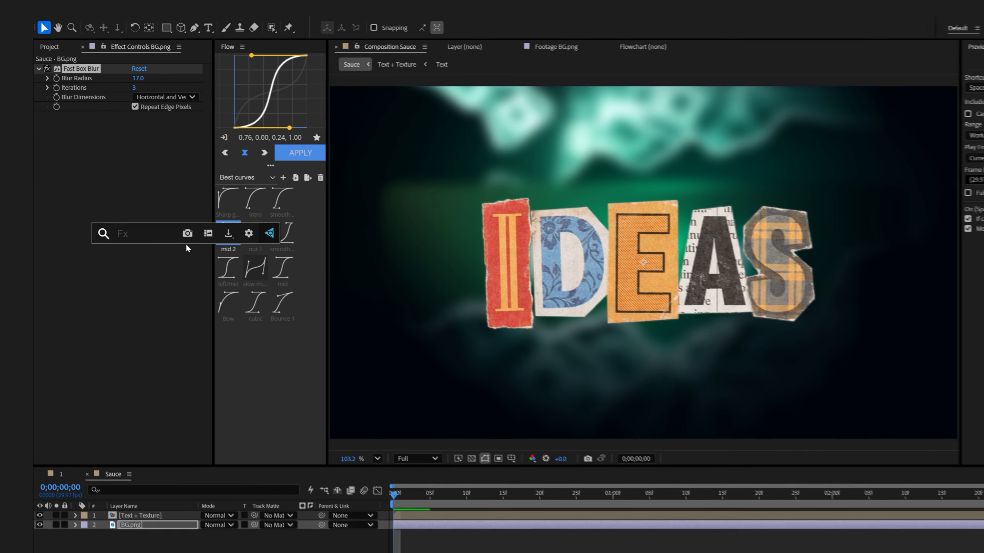
pyautogui.write('exposure')
pyautogui.press('Return')
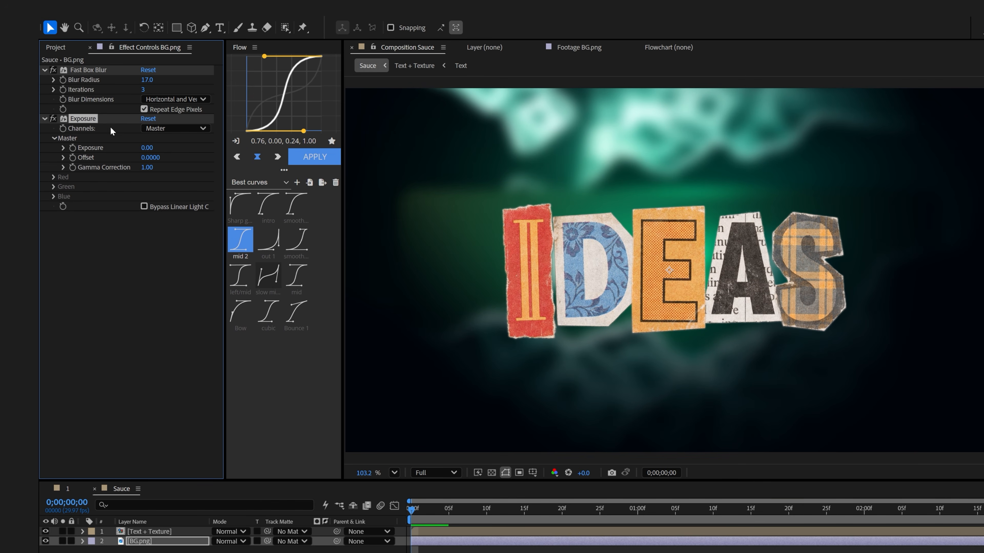
pyautogui.moveTo(135, 146); pyautogui.dragTo(112, 146)
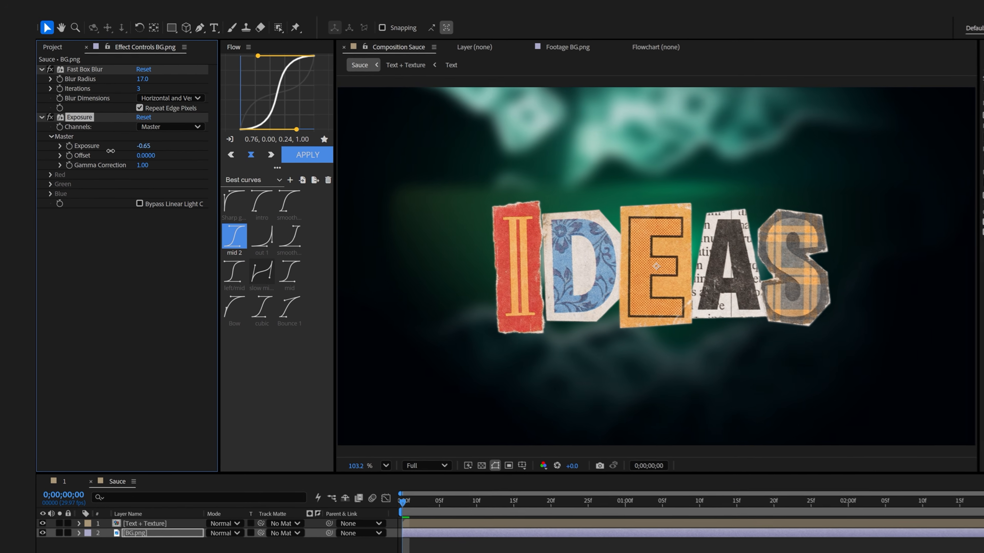
# Scale up the BG.png layer uniformly so the background extends beyond the frame
pyautogui.press('s')
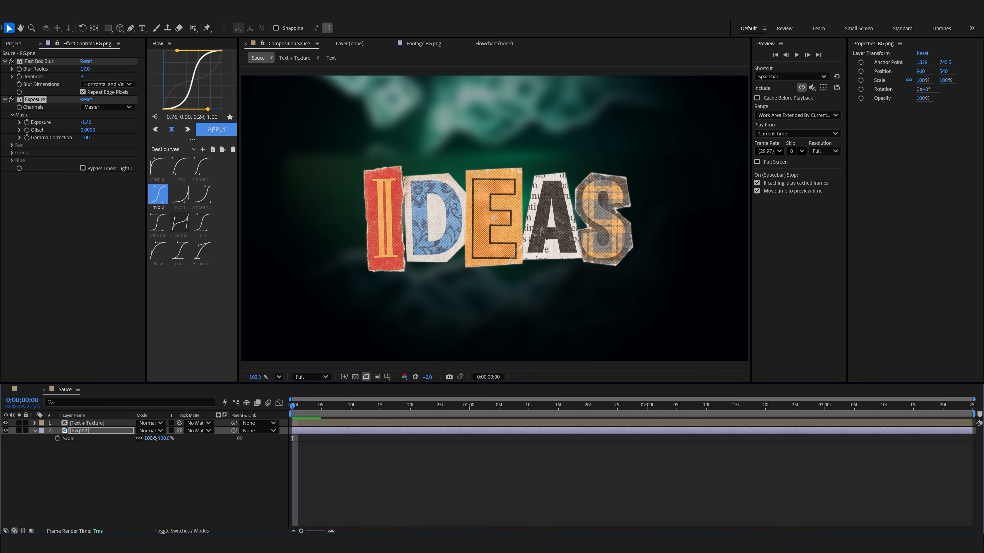
pyautogui.moveTo(161, 448); pyautogui.dragTo(302, 449)
pyautogui.click(207, 471)
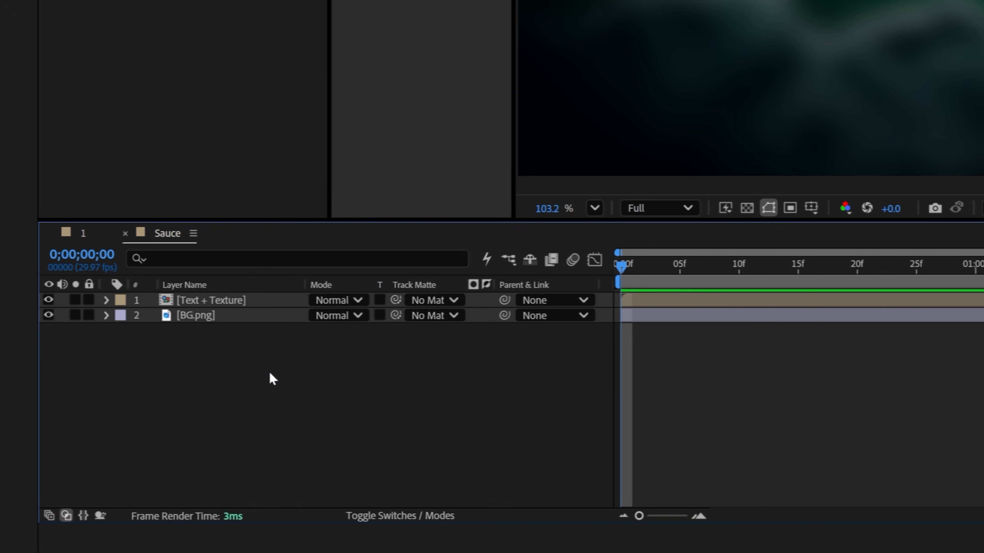
# Create a 35mm two-node camera with depth of field disabled, and move its layer beneath BG.png
pyautogui.rightClick(273, 379)
pyautogui.moveTo(302, 201)
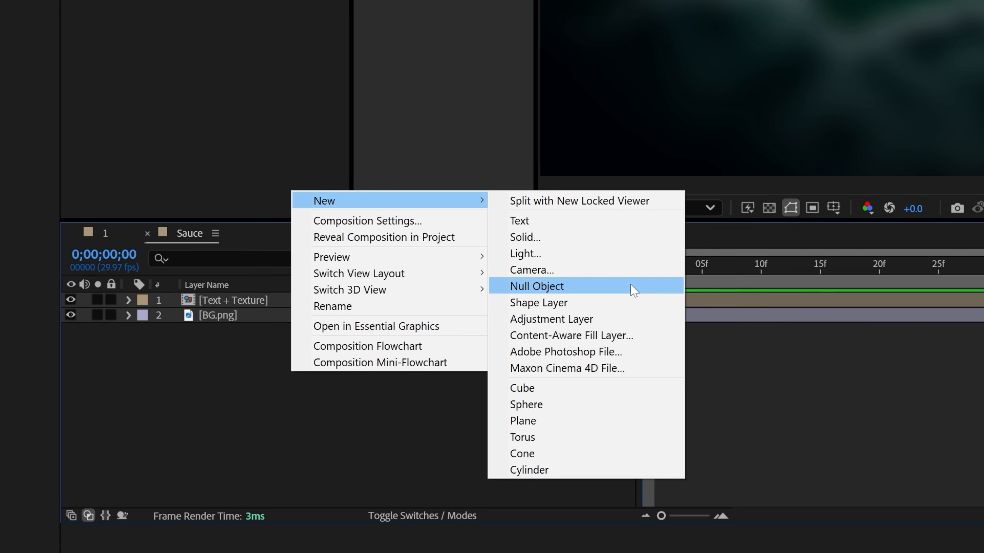
pyautogui.click(625, 271)
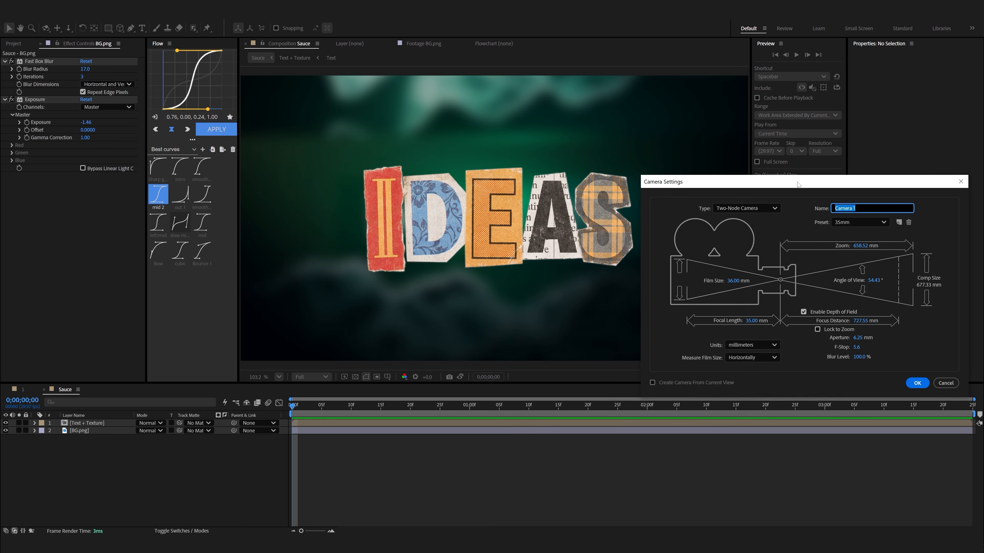
pyautogui.moveTo(798, 184); pyautogui.dragTo(479, 184)
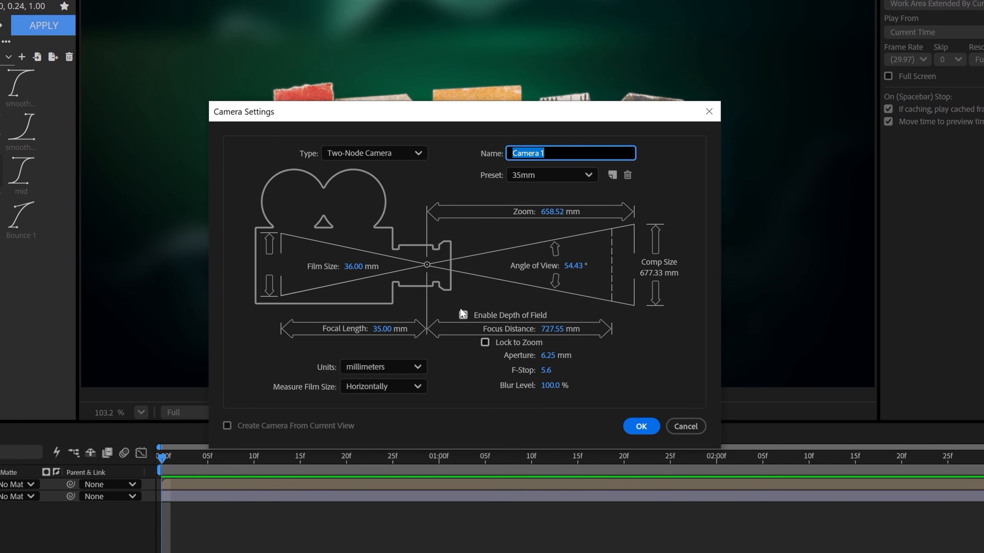
pyautogui.click(463, 315)
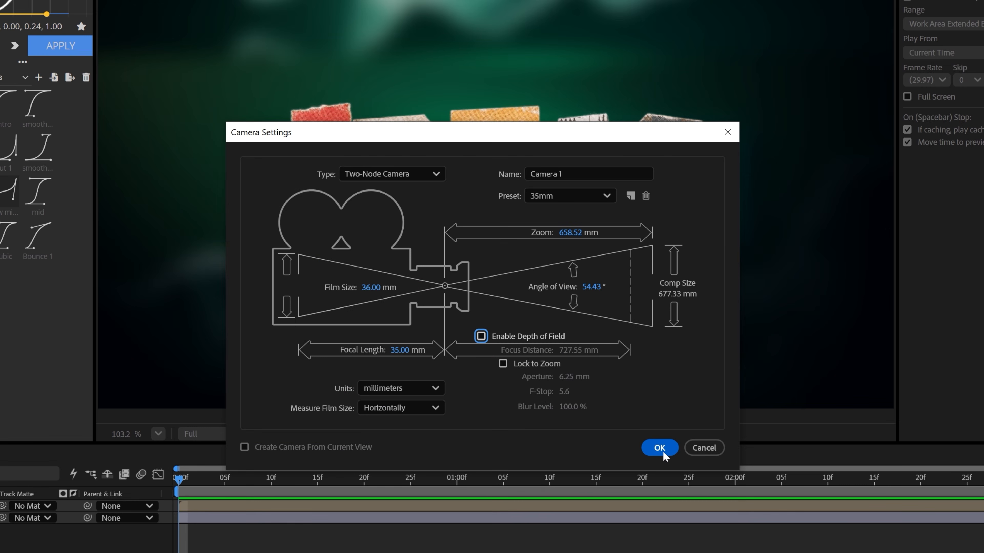
pyautogui.click(661, 451)
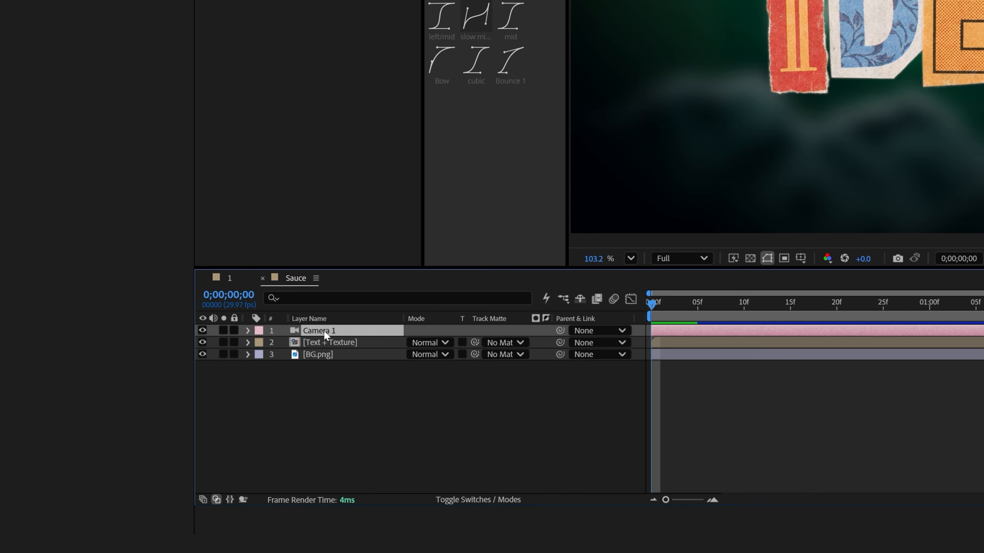
pyautogui.moveTo(325, 335); pyautogui.dragTo(350, 423)
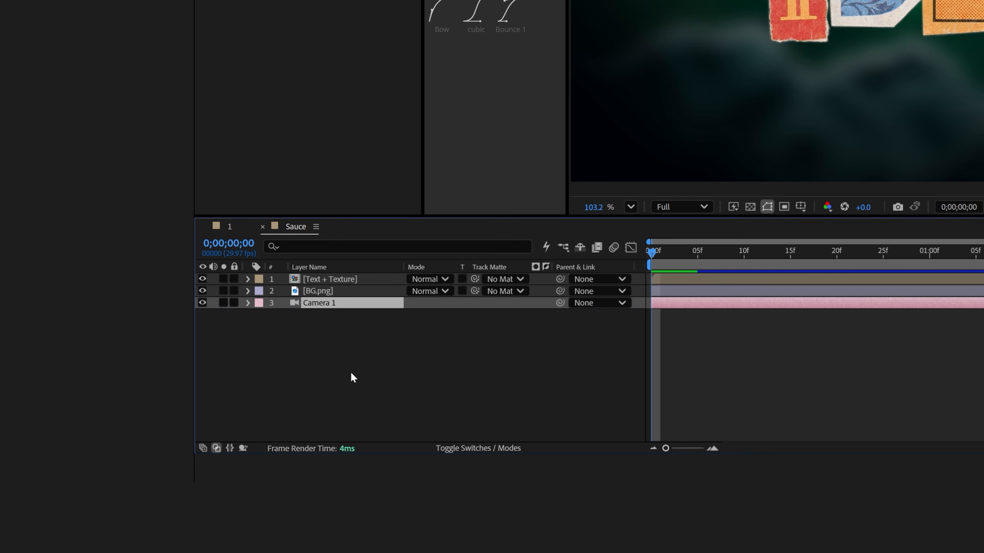
# Create a null object named cam control 1 and parent Camera 1 to it
pyautogui.rightClick(304, 347)
pyautogui.moveTo(368, 211)
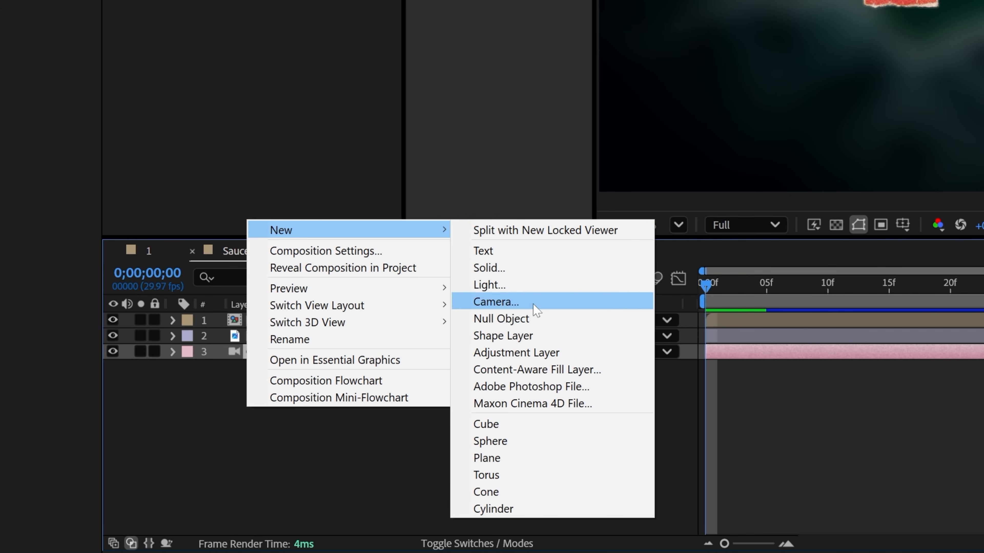
pyautogui.click(523, 323)
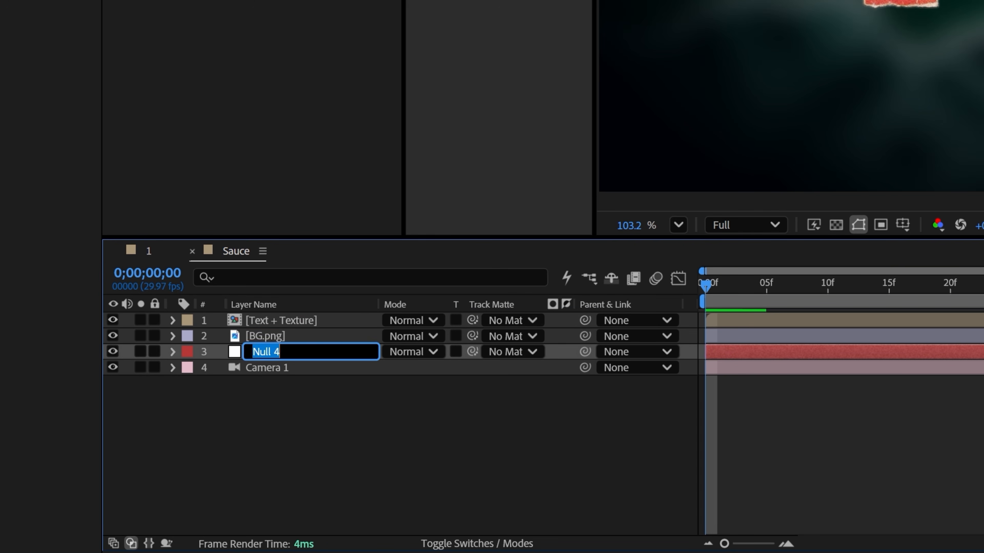
pyautogui.write('cam control 1')
pyautogui.press('Return')
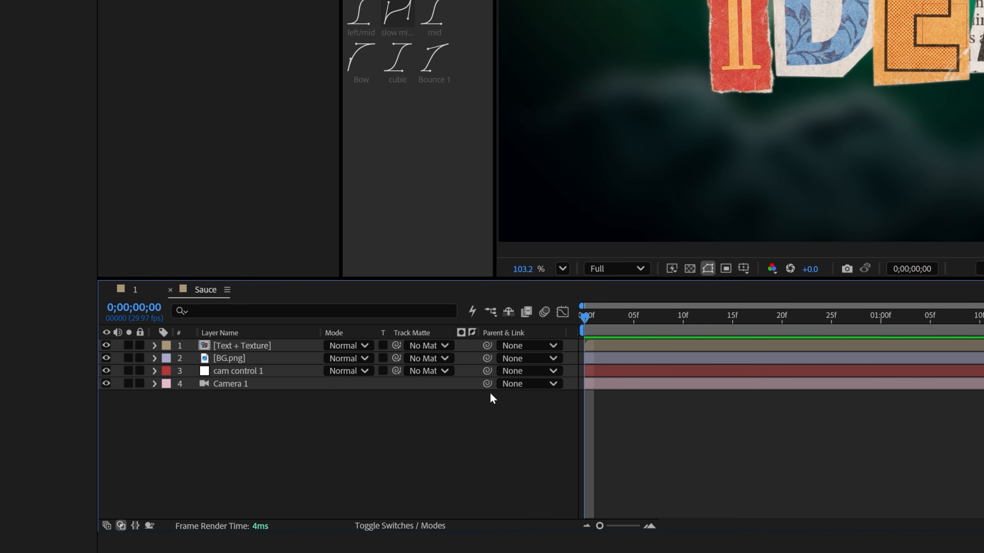
pyautogui.moveTo(488, 383); pyautogui.dragTo(270, 374)
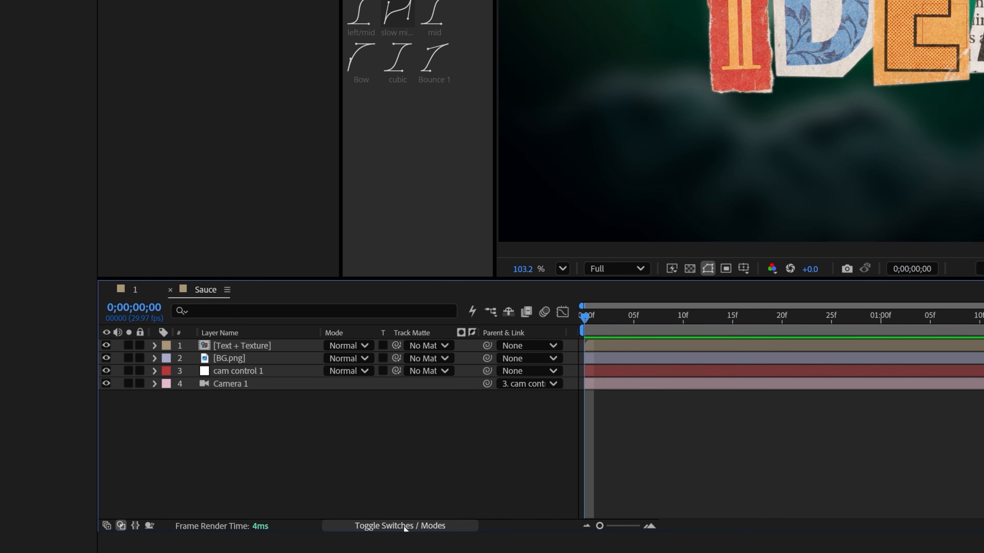
# Make the text, background and null layers 3D, and give cam control 1 and Camera 1 the Cyan label colour
pyautogui.click(402, 526)
pyautogui.moveTo(409, 371); pyautogui.dragTo(408, 345)
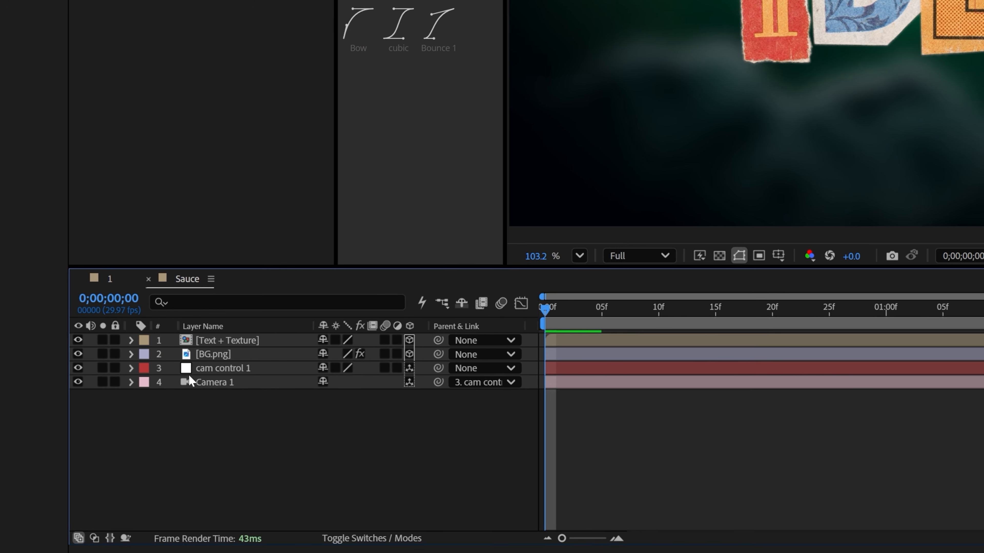
pyautogui.click(205, 368)
pyautogui.keyDown('shift'); pyautogui.click(211, 382); pyautogui.keyUp('shift')
pyautogui.click(140, 382)
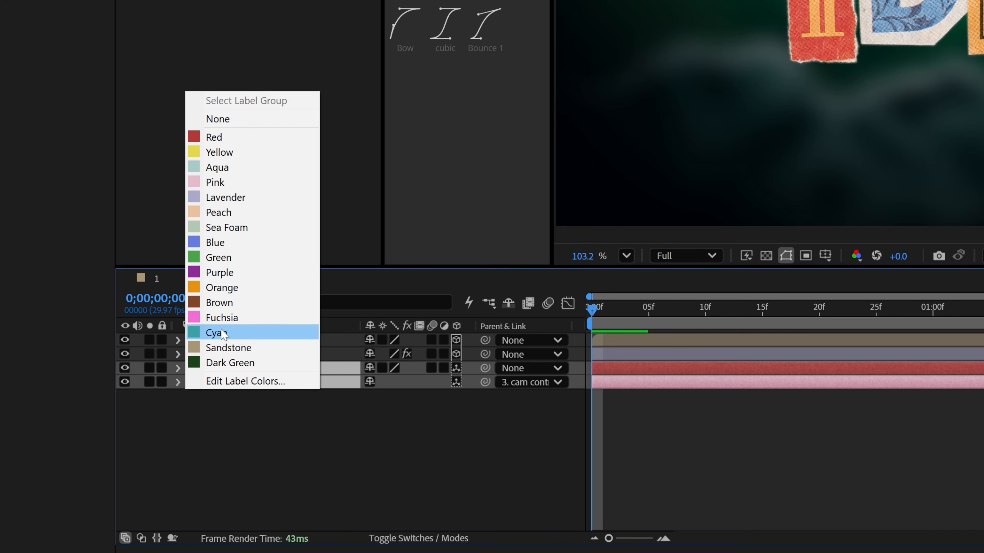
pyautogui.click(217, 333)
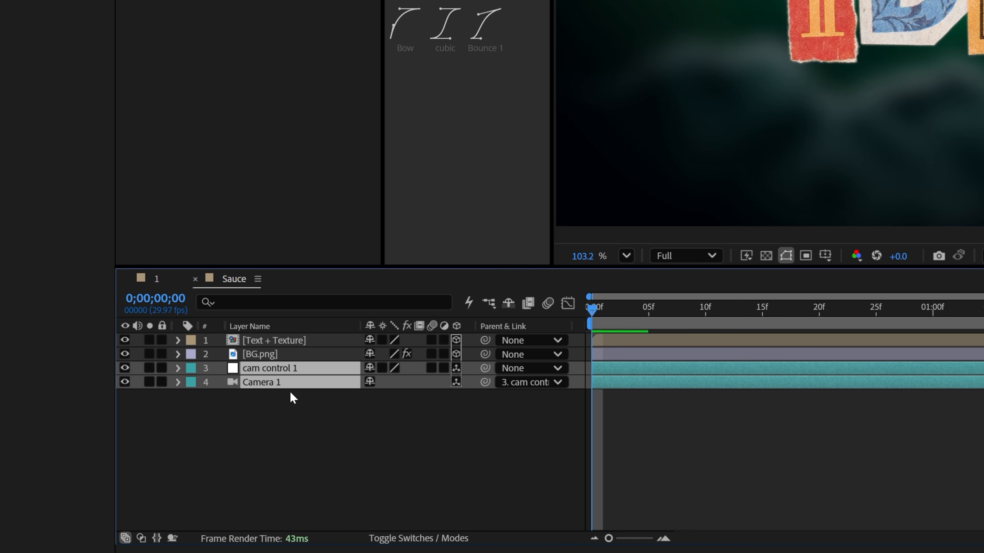
pyautogui.click(681, 496)
# Keyframe cam control 1's Position to move from Z 1250 at frame 0 to Z 0 at frame 13
pyautogui.click(310, 368)
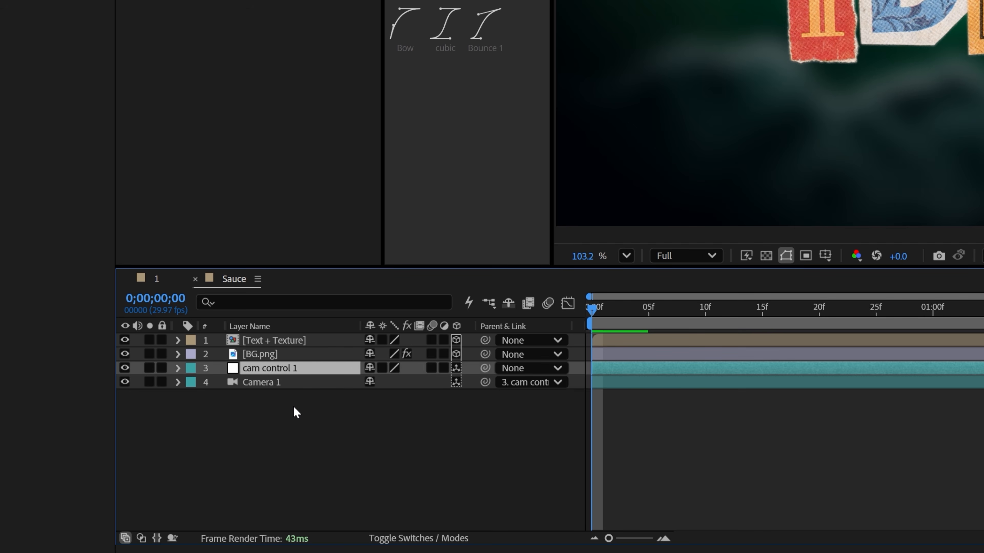
pyautogui.hotkey('alt', 'shift', 'p')
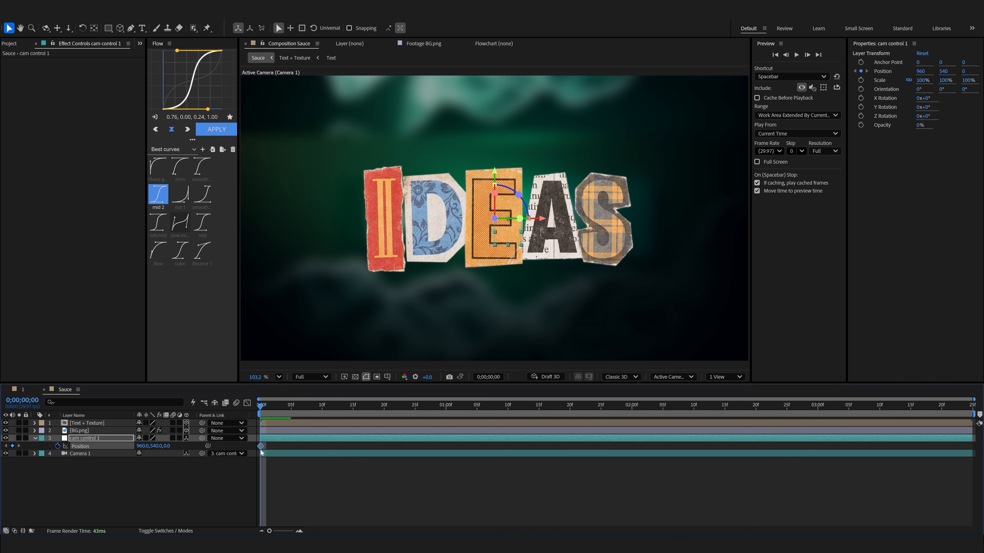
pyautogui.moveTo(260, 450); pyautogui.dragTo(501, 456)
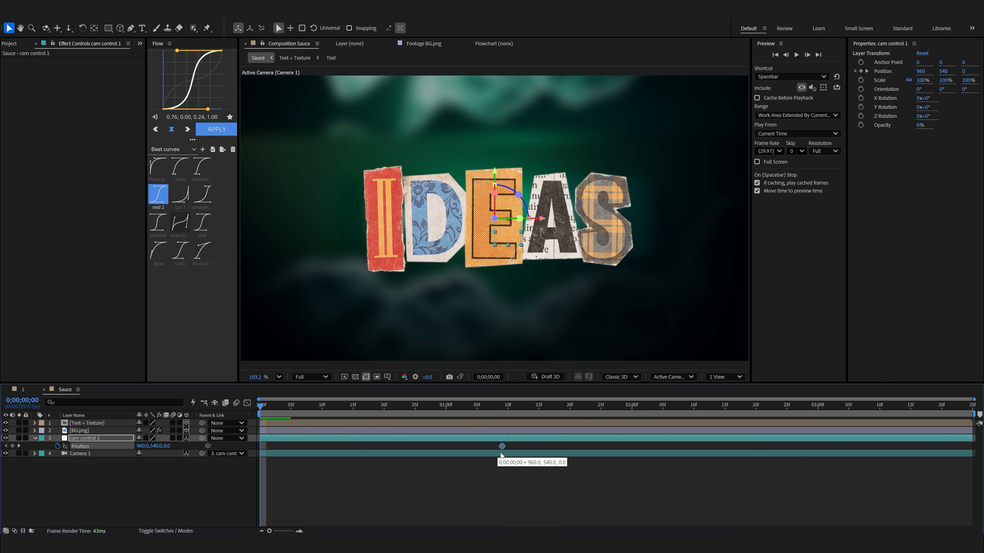
pyautogui.moveTo(351, 461); pyautogui.dragTo(344, 460)
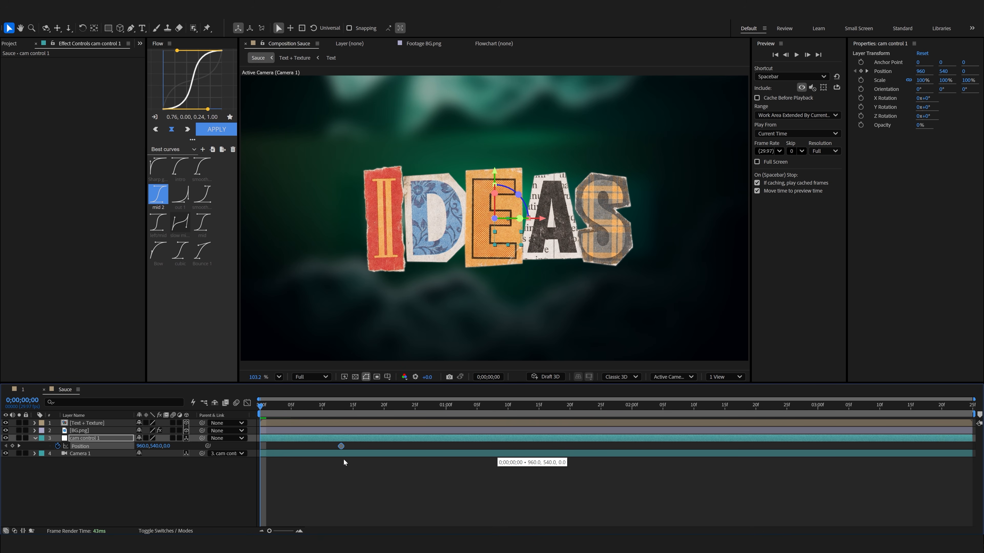
pyautogui.click(168, 506)
pyautogui.moveTo(168, 446); pyautogui.dragTo(217, 437)
# Apply Easy Ease to both cam control 1 Position keyframes and reshape the speed graph into a sharp start with a long slow-down
pyautogui.moveTo(397, 443); pyautogui.dragTo(239, 453)
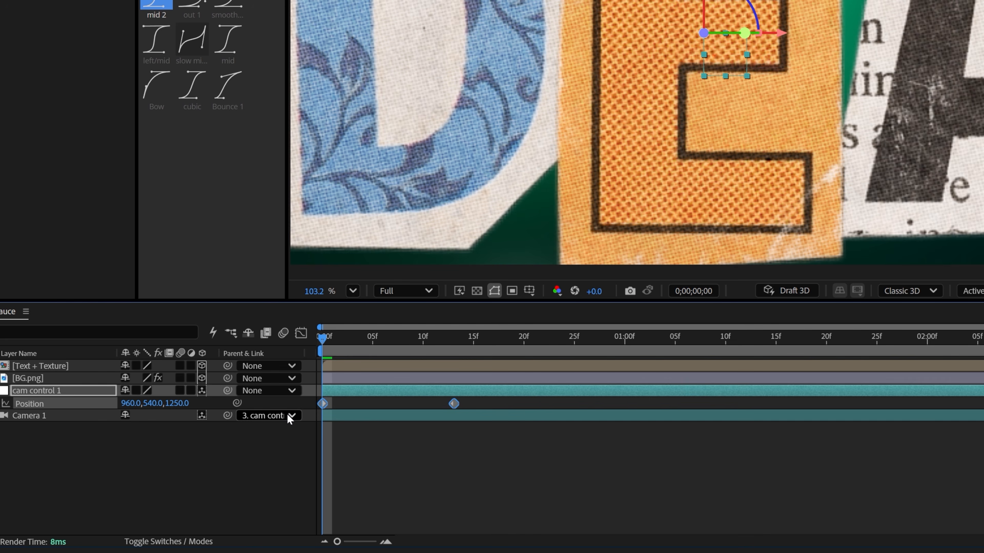
pyautogui.press('F9')
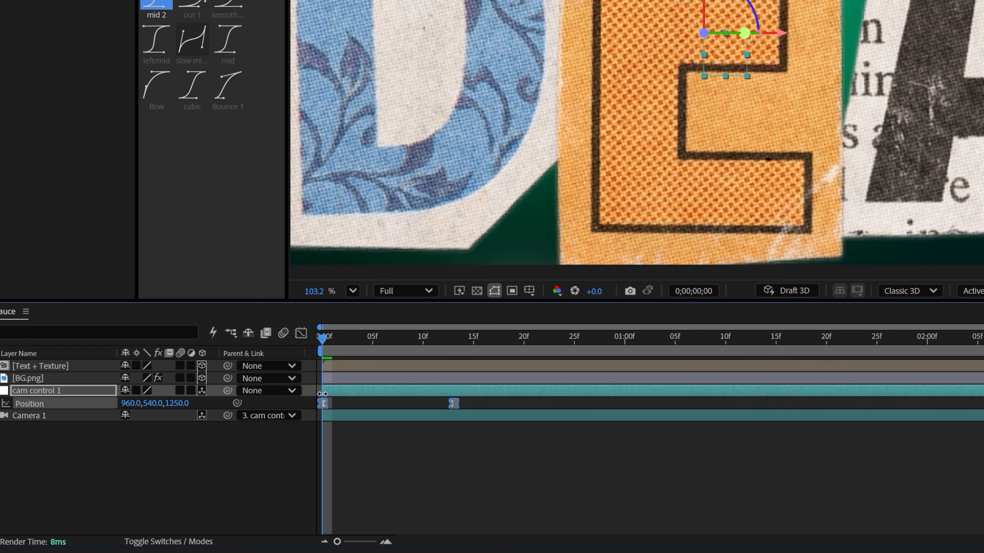
pyautogui.click(302, 332)
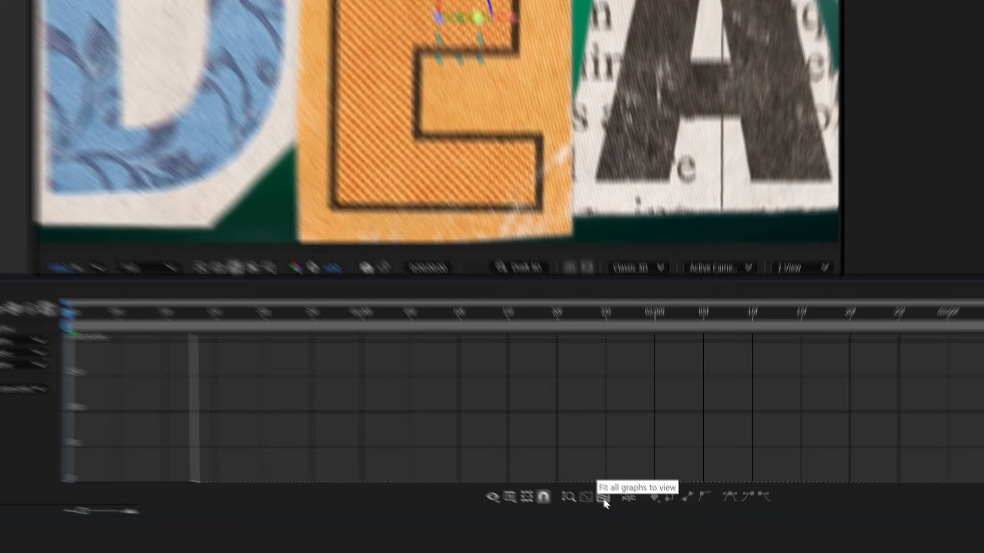
pyautogui.click(471, 382)
pyautogui.moveTo(575, 467); pyautogui.dragTo(292, 499)
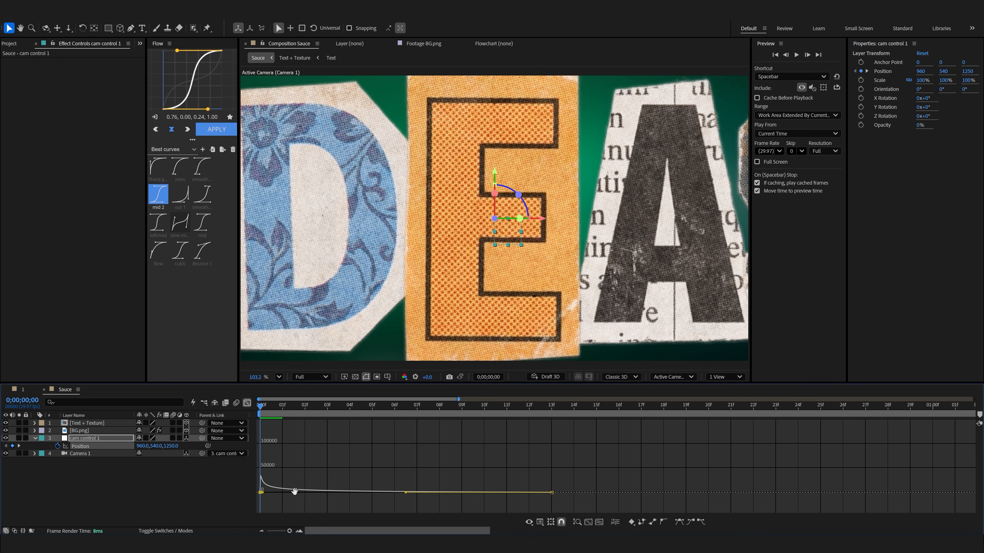
# Shorten the camera pull-back by moving cam control 1's second Position keyframe to frame 4, and preview the move
pyautogui.press('space')
pyautogui.moveTo(587, 483); pyautogui.dragTo(497, 518)
pyautogui.moveTo(553, 496); pyautogui.dragTo(371, 500)
pyautogui.moveTo(285, 407); pyautogui.dragTo(259, 406)
pyautogui.press('space')
pyautogui.press('space')
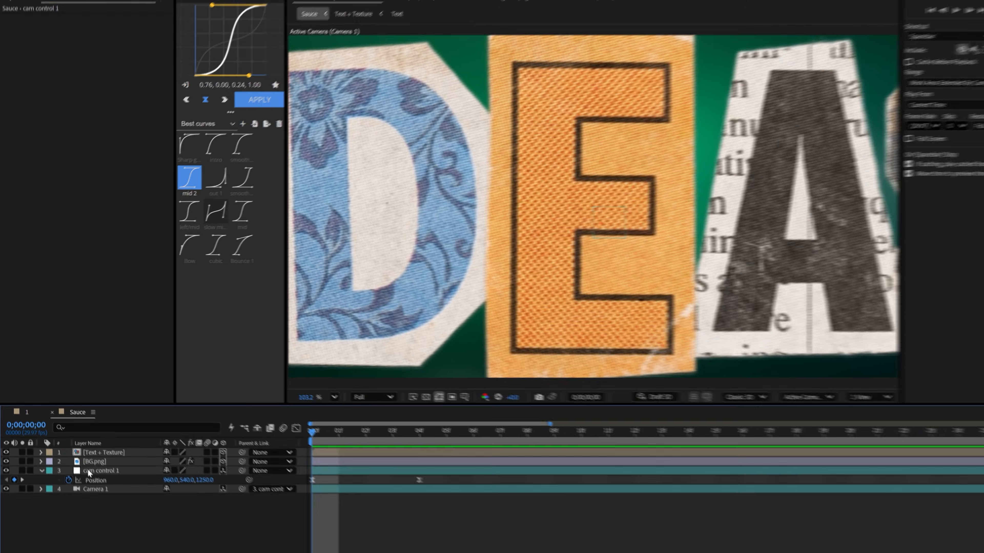
# Duplicate cam control 1 as cam control 2 with only its frame 0 Position keyframe, and parent cam control 1 to it
pyautogui.click(87, 469)
pyautogui.hotkey('ctrl', 'd')
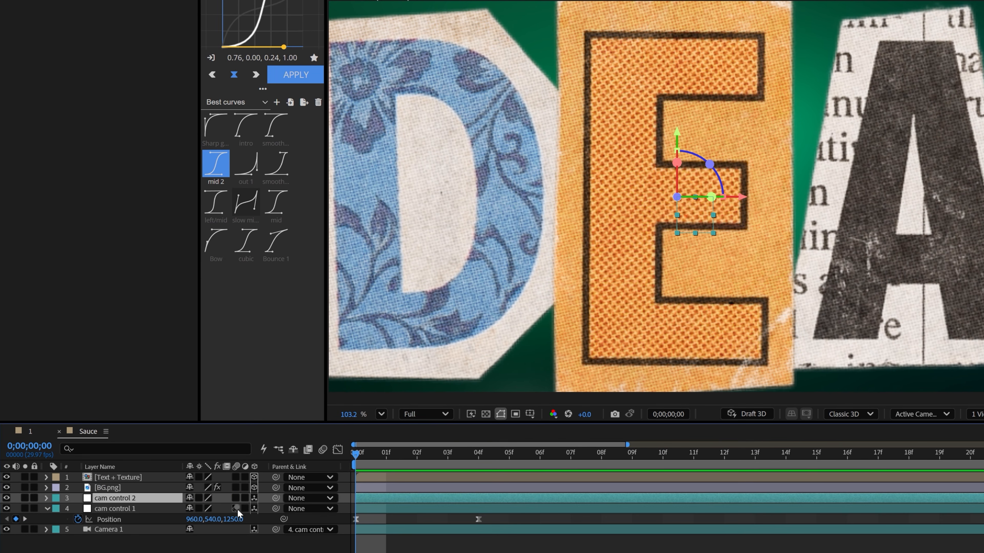
pyautogui.press('u')
pyautogui.moveTo(502, 509); pyautogui.dragTo(454, 521)
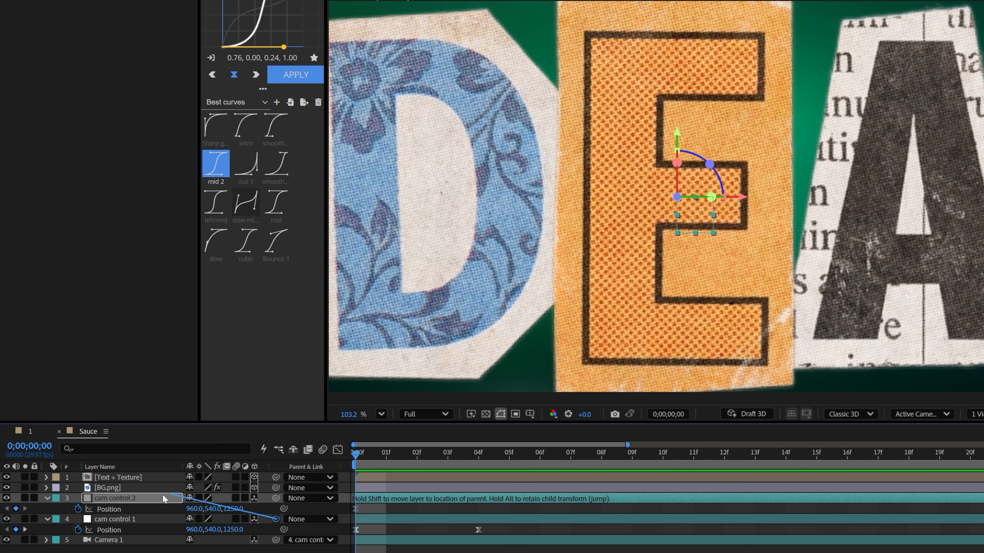
pyautogui.moveTo(140, 499); pyautogui.dragTo(139, 499)
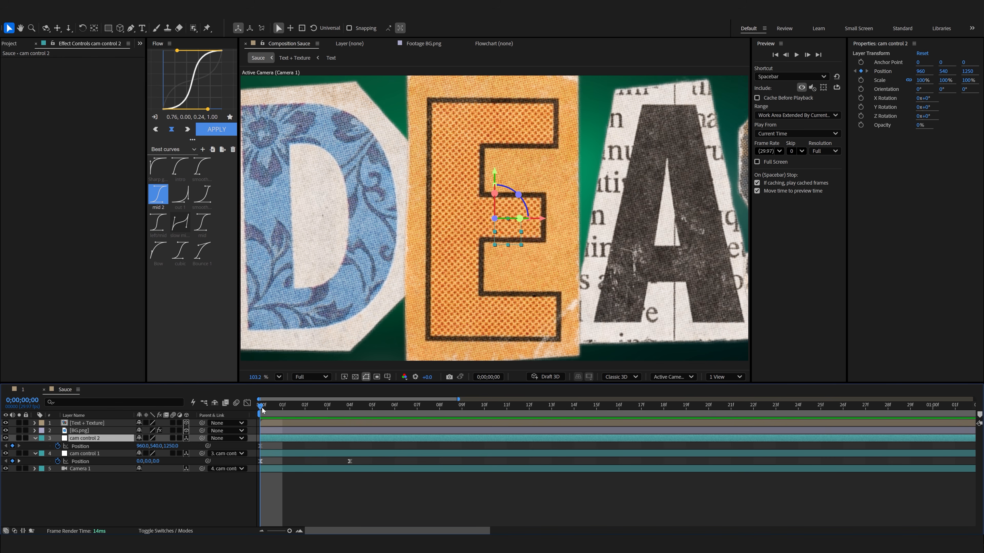
# Keyframe a slower Z pull-back on cam control 2 ending at 01:00f, and skew its eased speed graph to peak early
pyautogui.moveTo(262, 408); pyautogui.dragTo(709, 430)
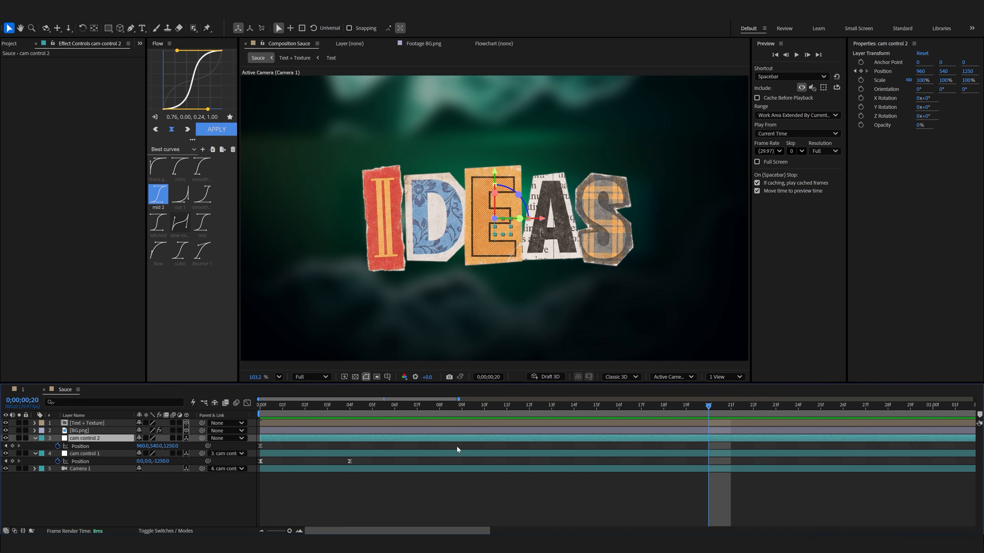
pyautogui.moveTo(170, 446); pyautogui.dragTo(69, 476)
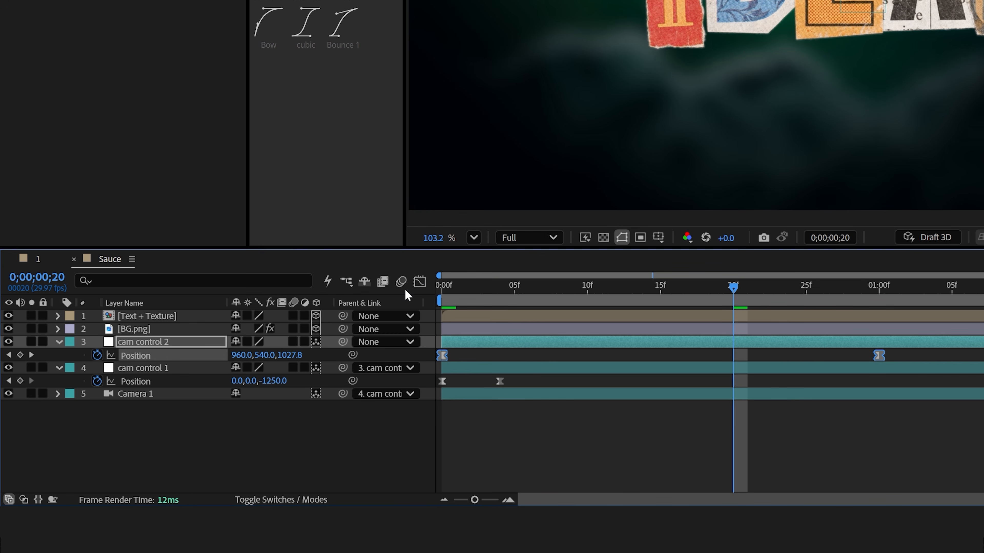
pyautogui.click(419, 281)
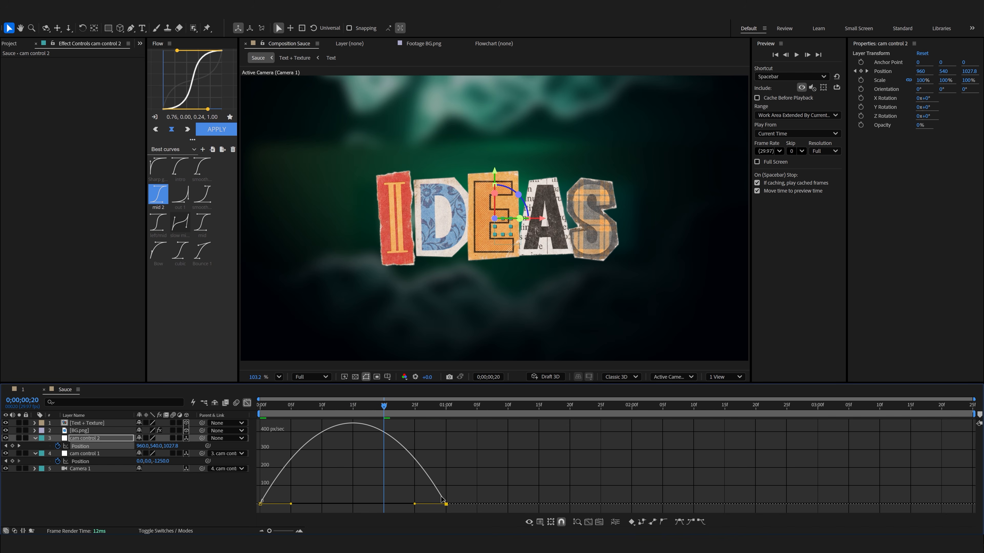
pyautogui.moveTo(393, 504); pyautogui.dragTo(309, 505)
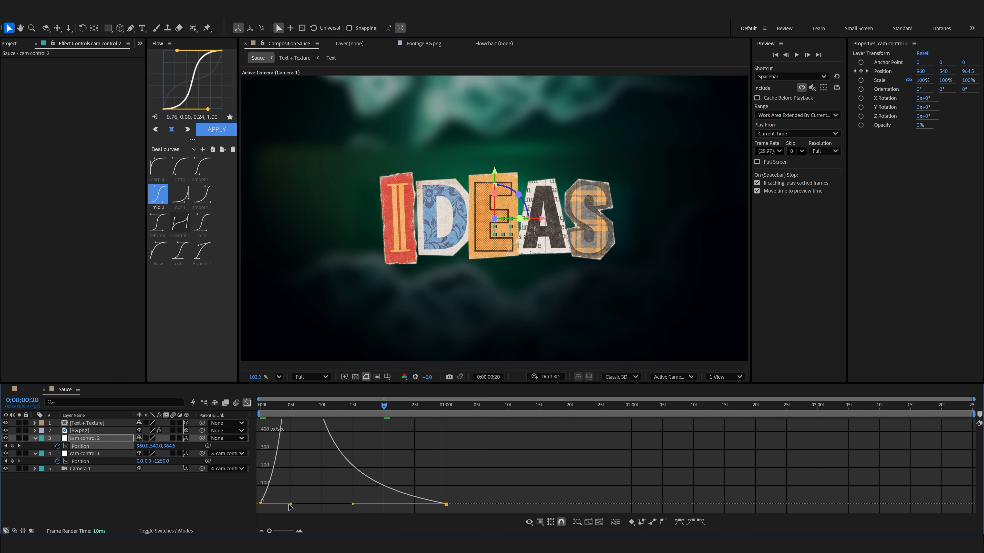
# Preview the combined camera move from the start to check how the fast and slow pull-backs of both nulls work together
pyautogui.click(260, 405)
pyautogui.press('space')
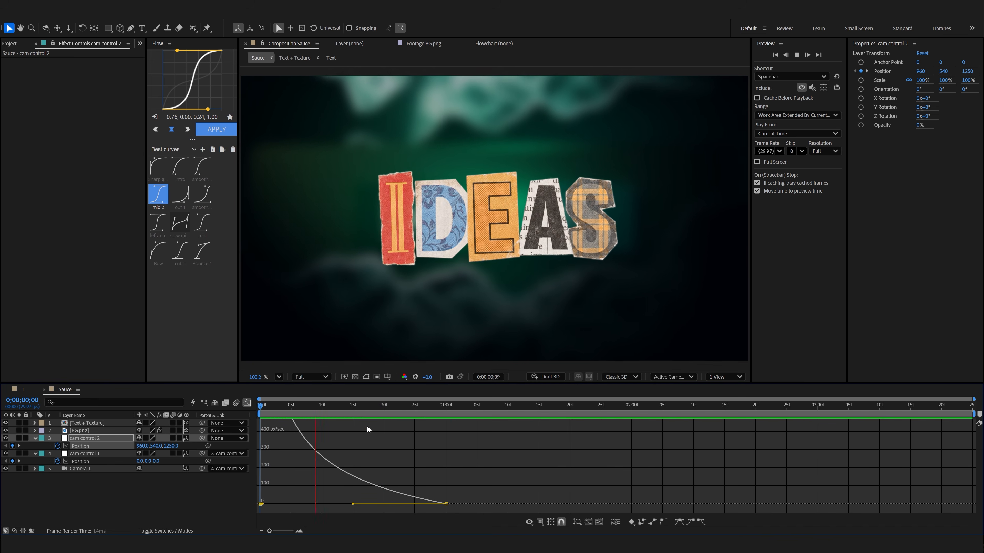
pyautogui.press('space')
pyautogui.moveTo(409, 406); pyautogui.dragTo(349, 414)
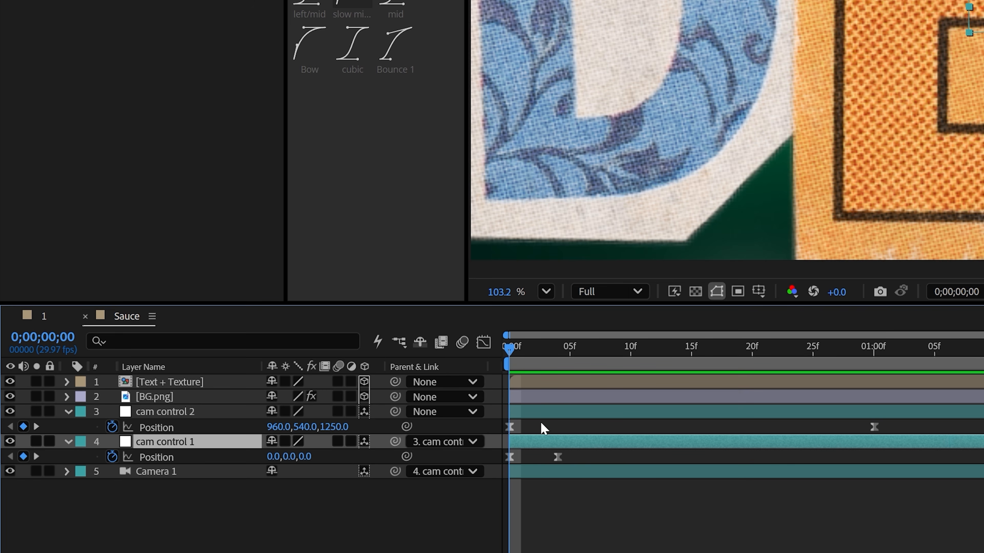
pyautogui.click(541, 425)
pyautogui.press('pagedown')
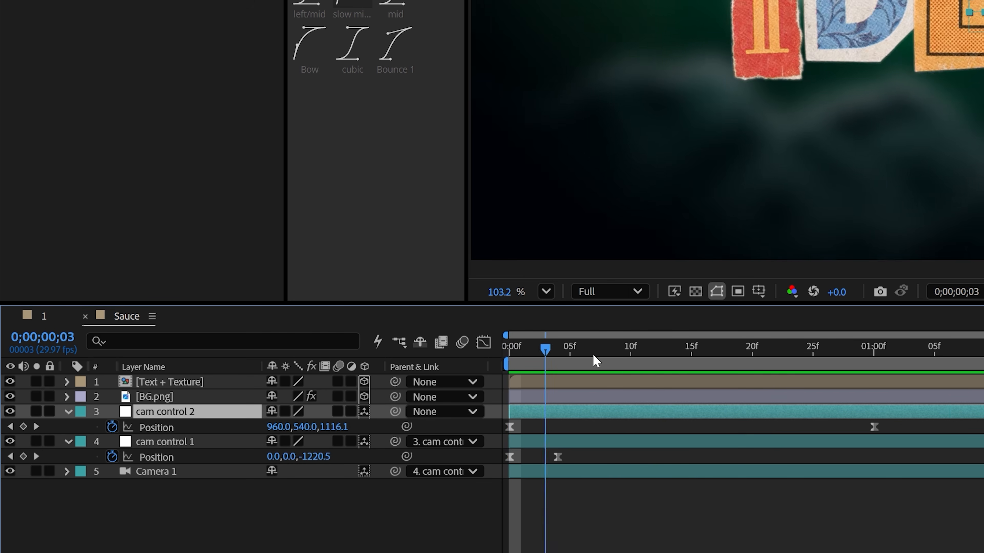
pyautogui.press('space')
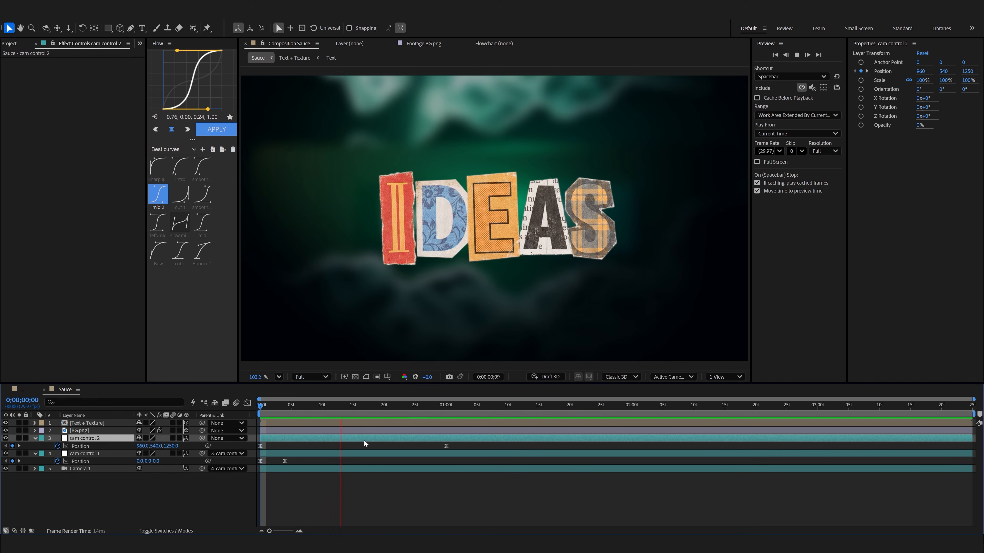
pyautogui.press('Escape')
pyautogui.moveTo(306, 439); pyautogui.dragTo(727, 442)
pyautogui.press('space')
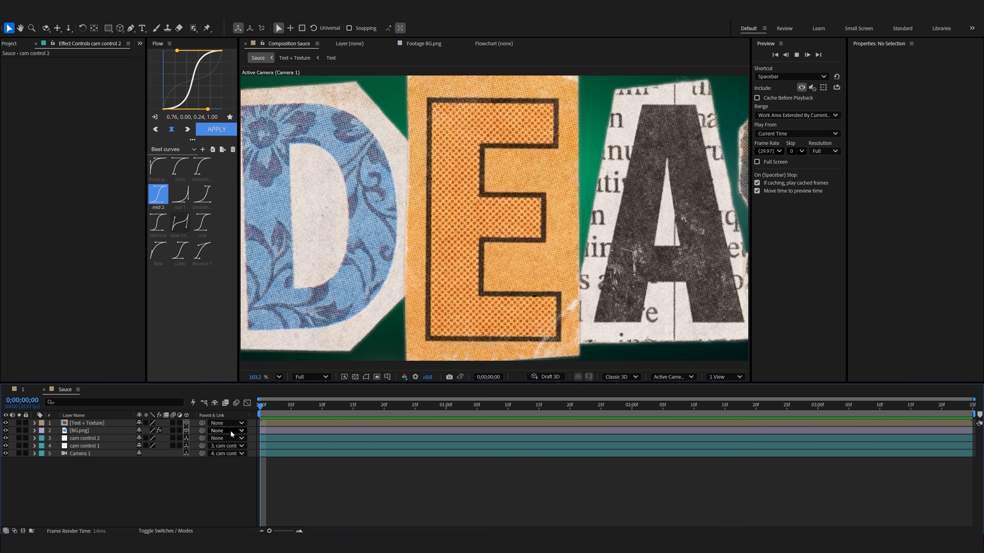
pyautogui.press('space')
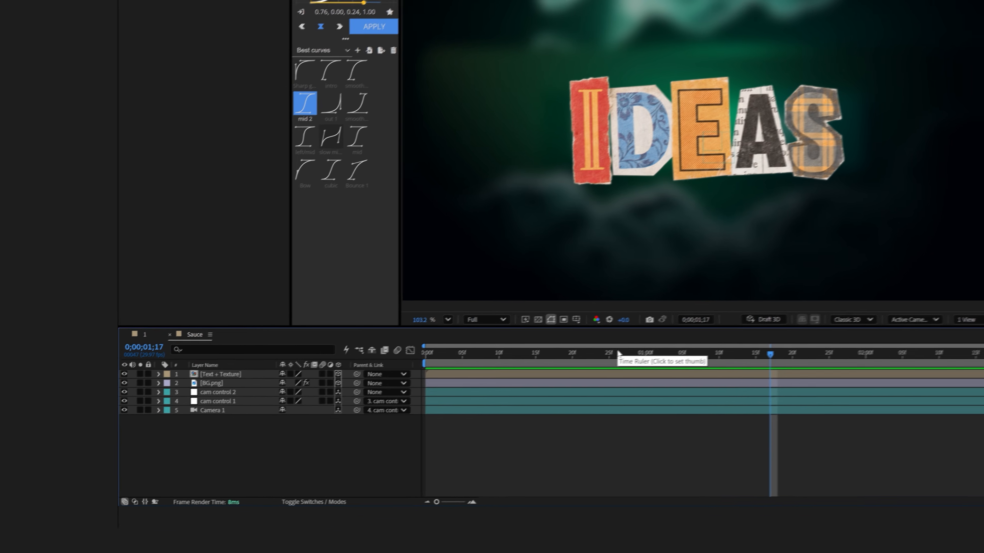
# Switch the composition to Custom View 1 and push the BG.png layer back behind the text to a Z position of 238.9
pyautogui.click(232, 383)
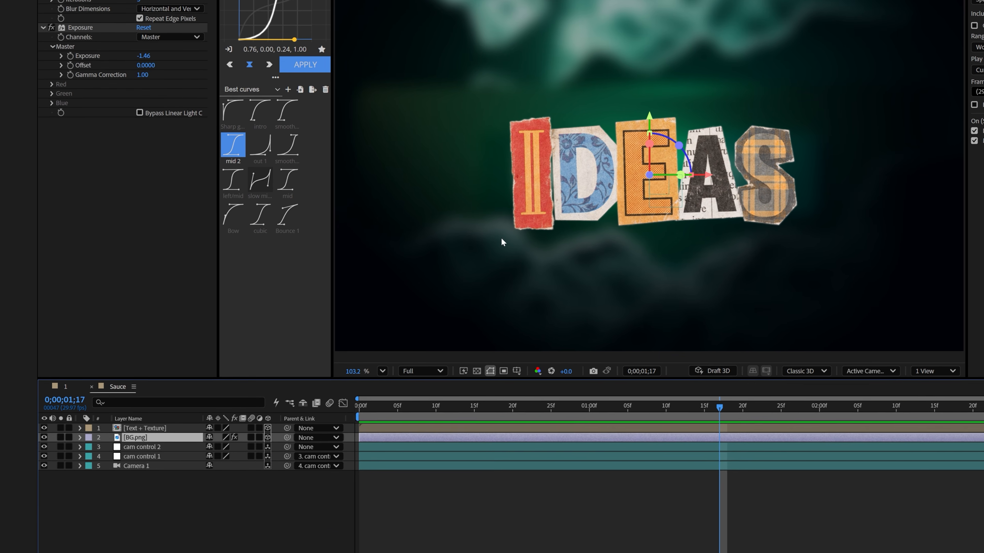
pyautogui.click(908, 372)
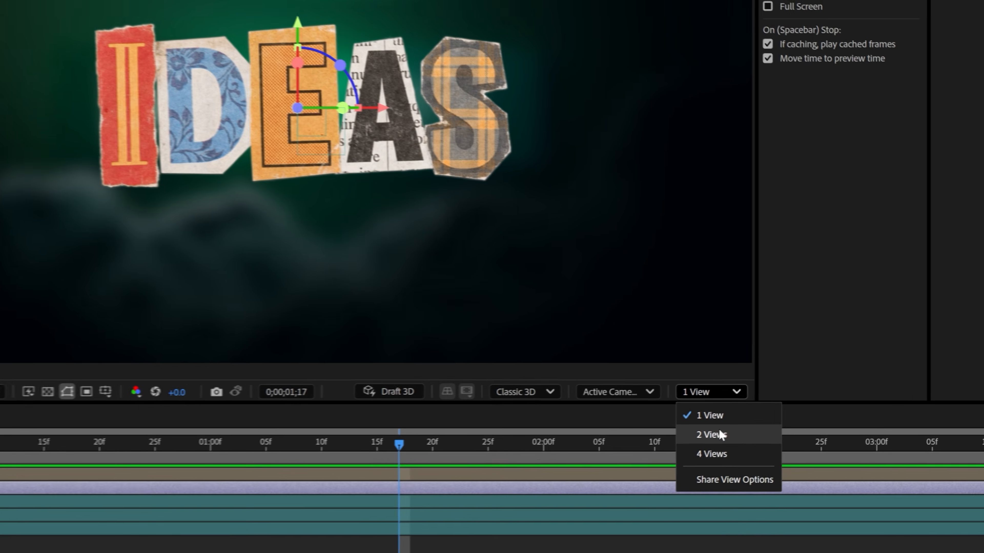
pyautogui.click(928, 400)
pyautogui.click(926, 373)
pyautogui.click(678, 418)
pyautogui.click(597, 396)
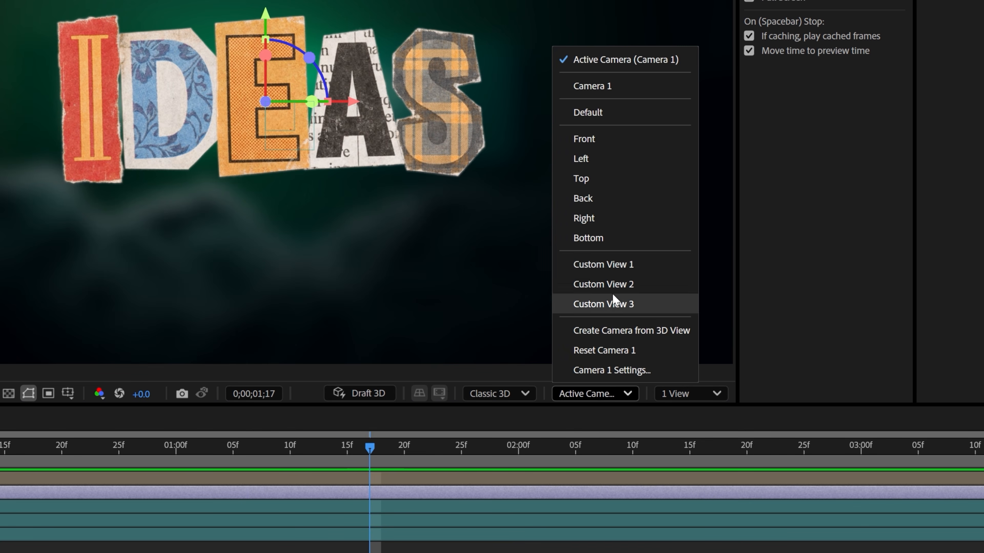
pyautogui.click(630, 265)
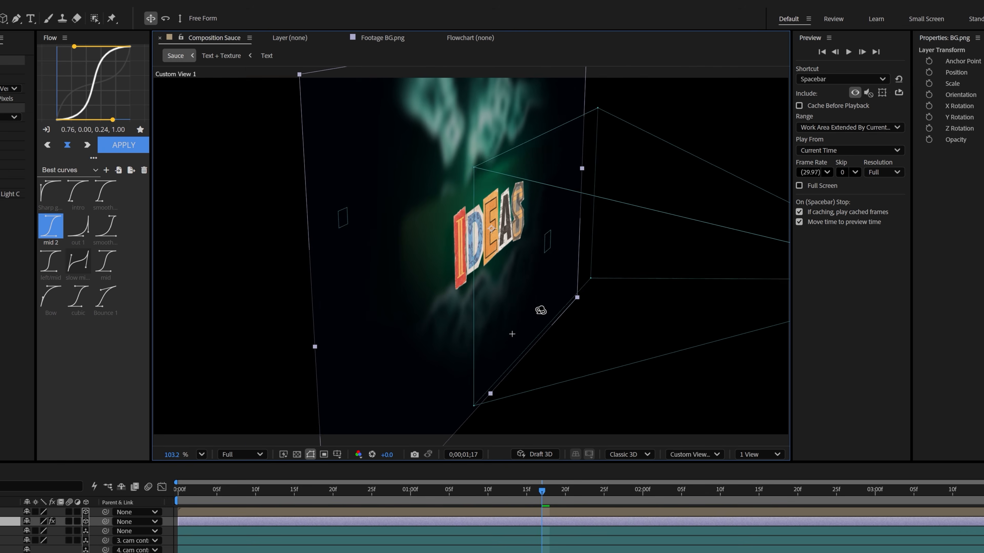
pyautogui.moveTo(540, 310); pyautogui.dragTo(536, 314)
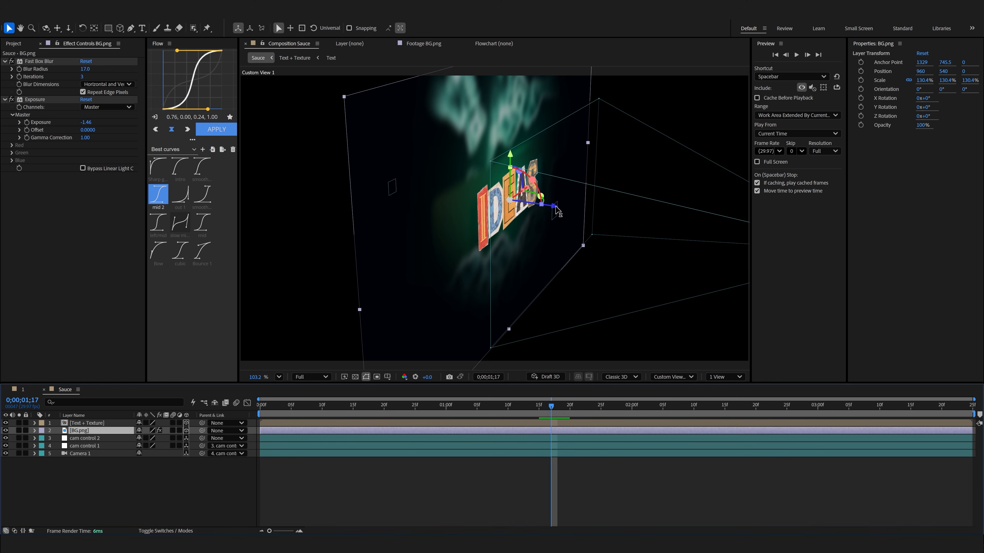
pyautogui.moveTo(557, 212); pyautogui.dragTo(153, 430)
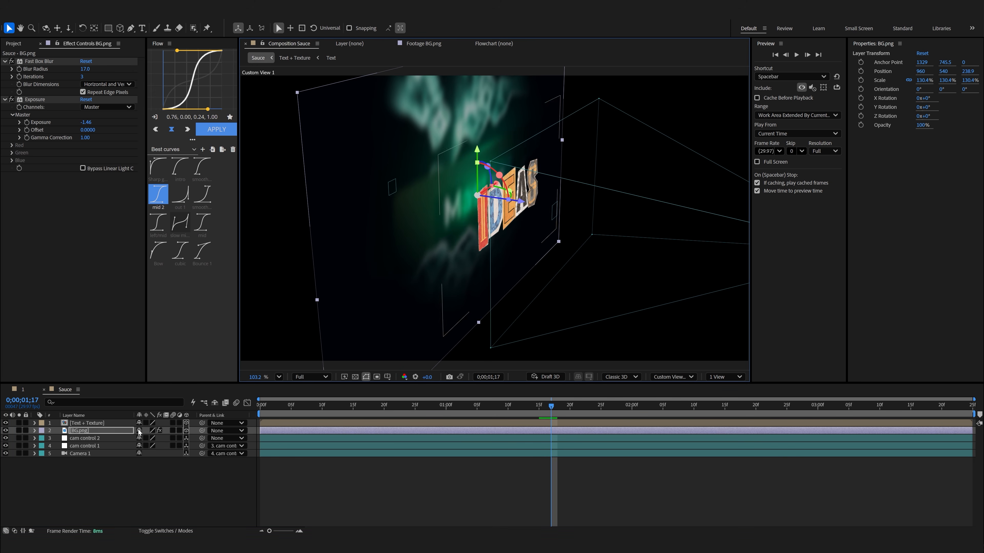
# Push the BG.png layer further back to a Z position of 838.9 and return the composition to the Active Camera view
pyautogui.press('p')
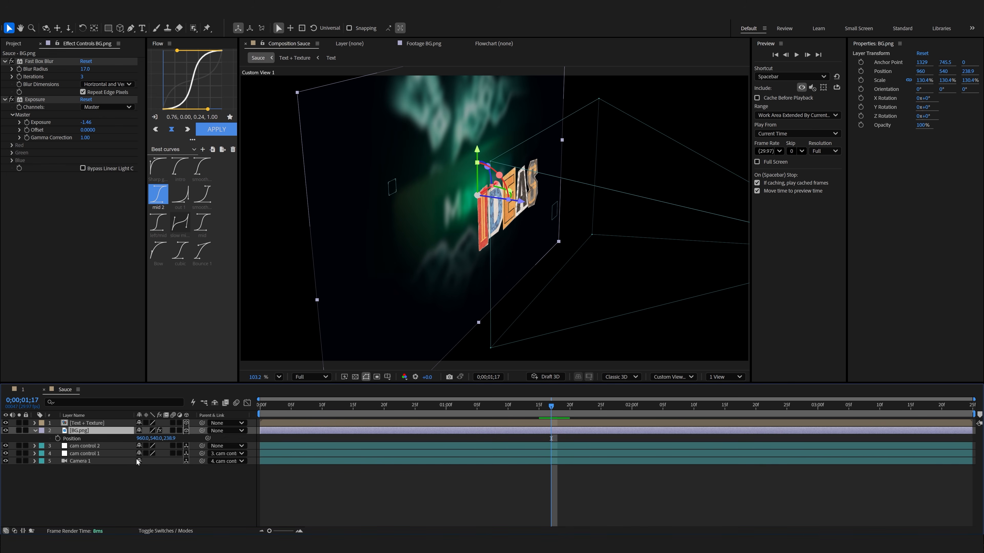
pyautogui.moveTo(169, 438); pyautogui.dragTo(342, 423)
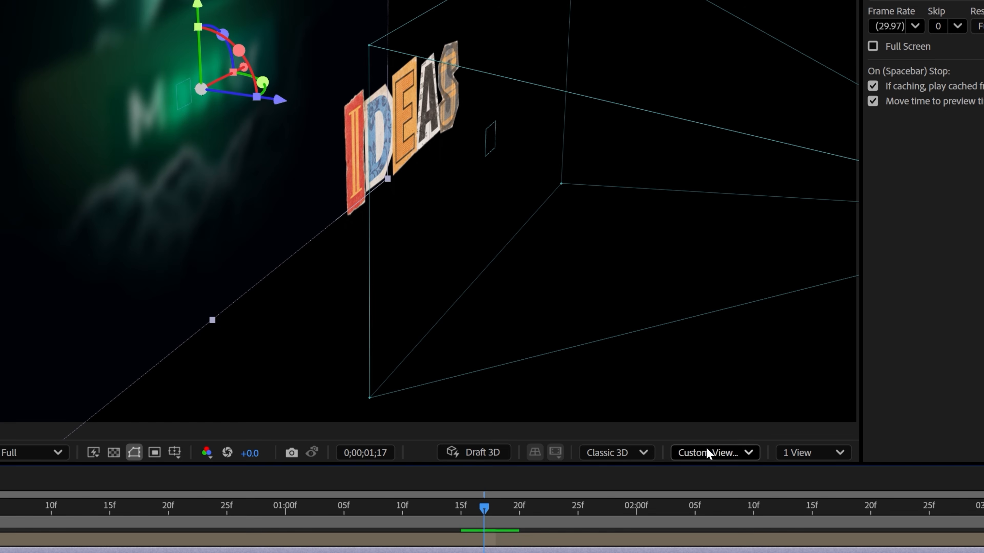
pyautogui.click(669, 377)
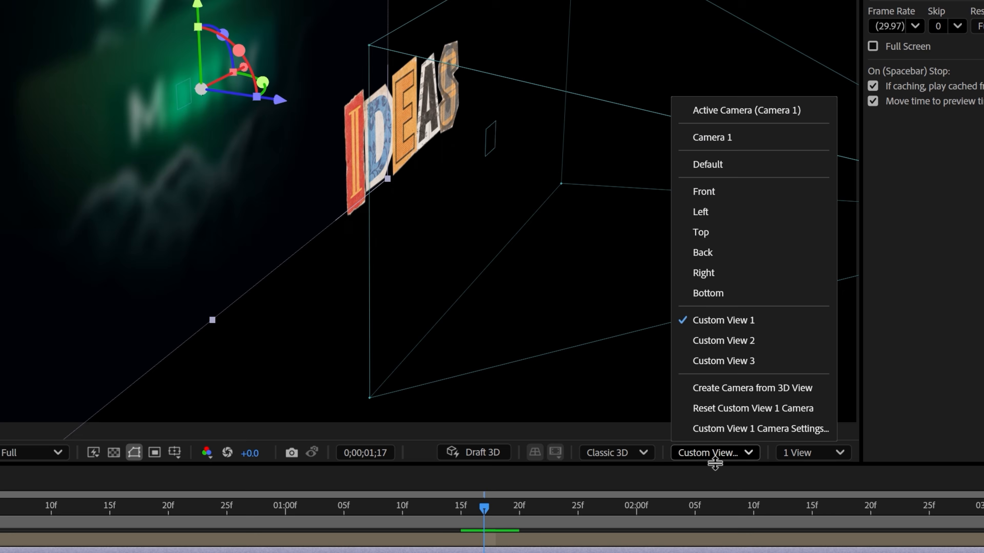
pyautogui.click(769, 116)
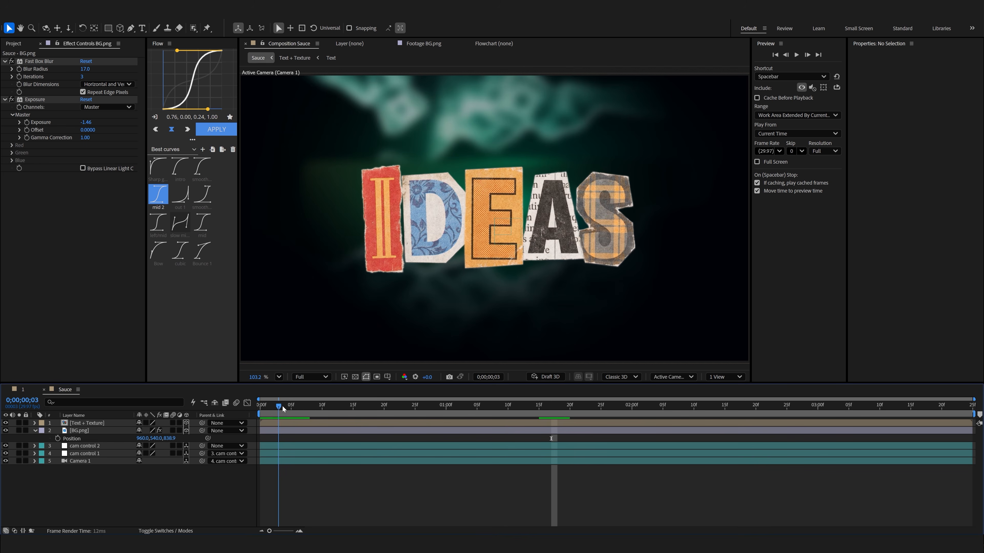
# Move BG.png back to a Z position of 970.9 and scale it up to 175%, previewing the camera move in between
pyautogui.moveTo(281, 405); pyautogui.dragTo(202, 433)
pyautogui.click(120, 430)
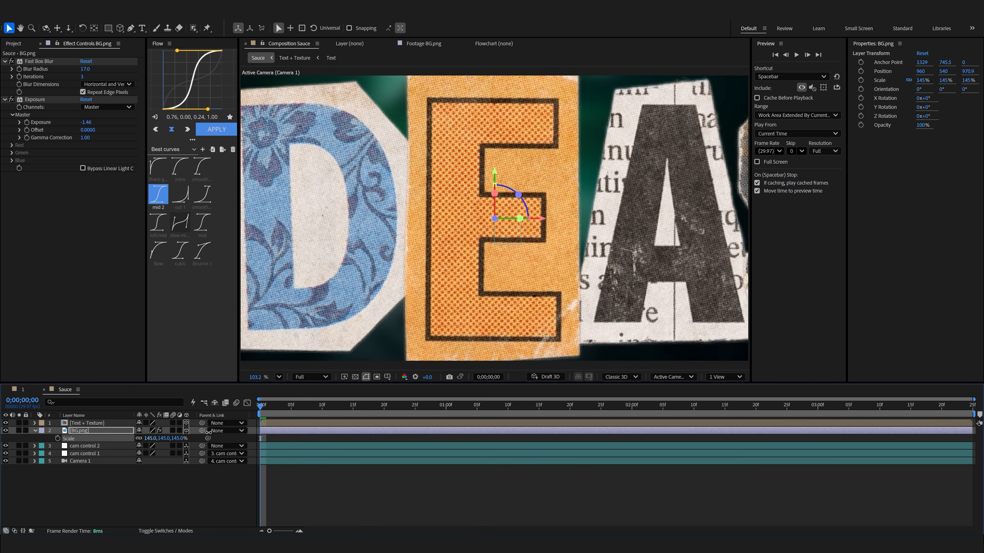
pyautogui.press('space')
pyautogui.click(639, 510)
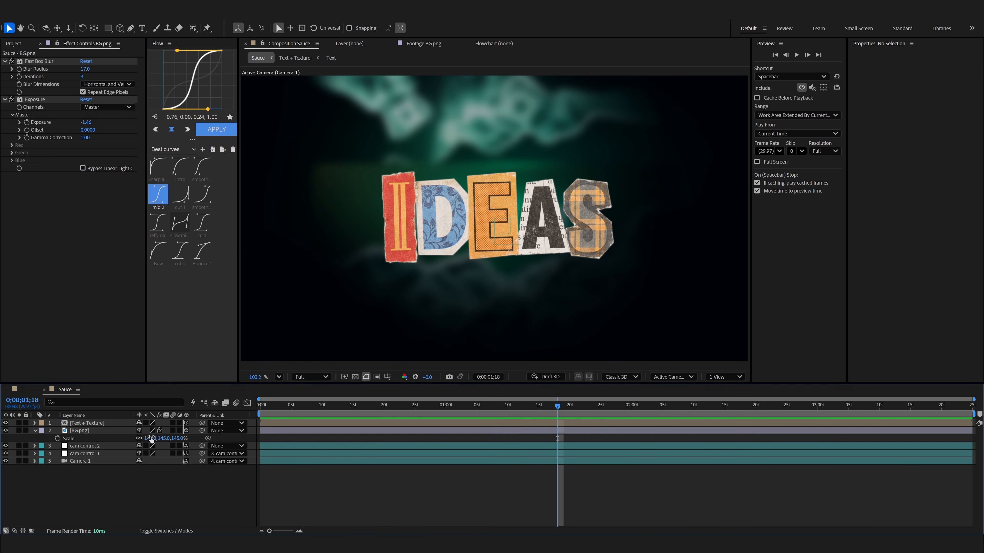
pyautogui.moveTo(277, 431); pyautogui.dragTo(280, 431)
# Set the Scale of the Text + Texture layer to 113.9%
pyautogui.click(129, 423)
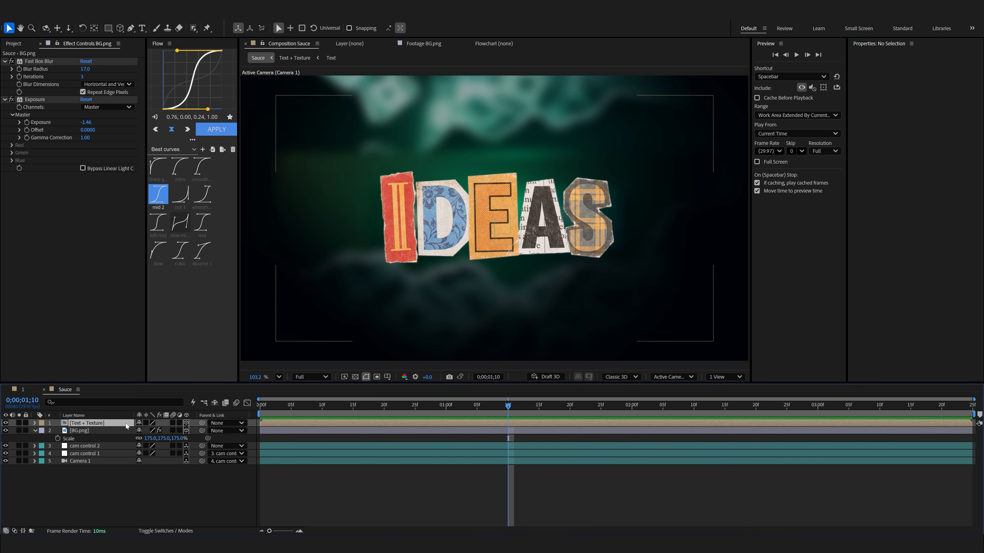
pyautogui.press('s')
pyautogui.moveTo(155, 432); pyautogui.dragTo(309, 409)
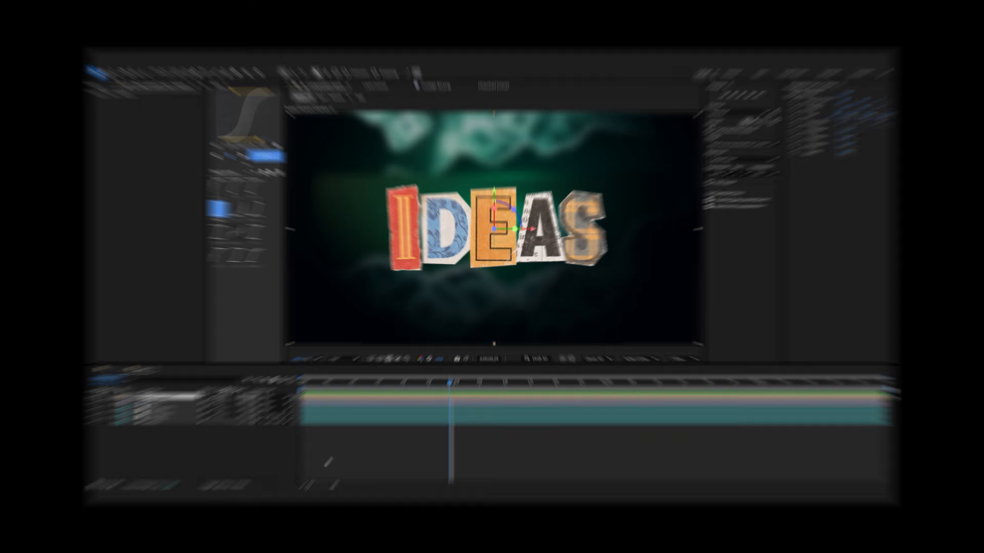
# Apply Curves to the Text + Texture layer and shape a subtle RGB S-curve with slightly darker shadows and brighter highlights
pyautogui.hotkey('ctrl', 'space')
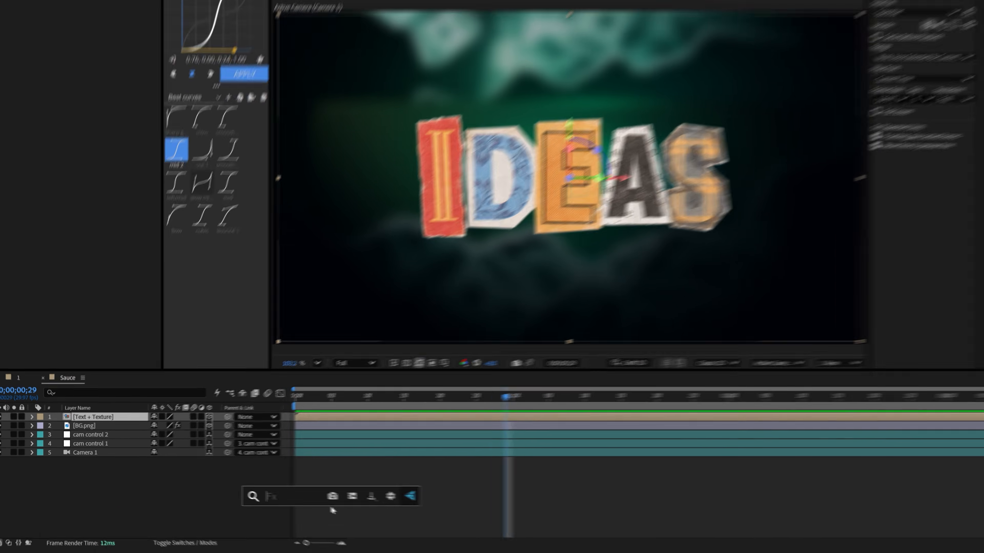
pyautogui.write('curves')
pyautogui.press('Return')
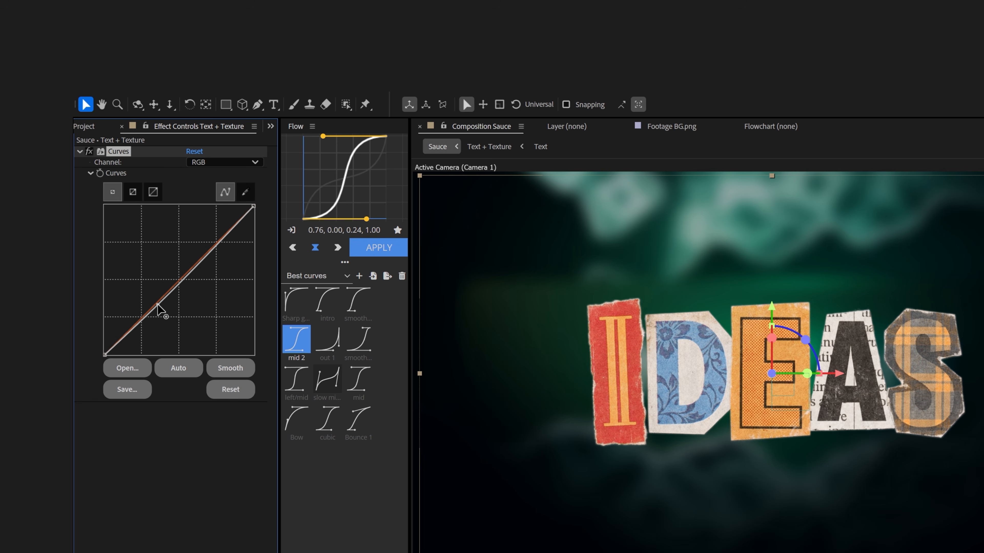
pyautogui.moveTo(162, 310); pyautogui.dragTo(158, 308)
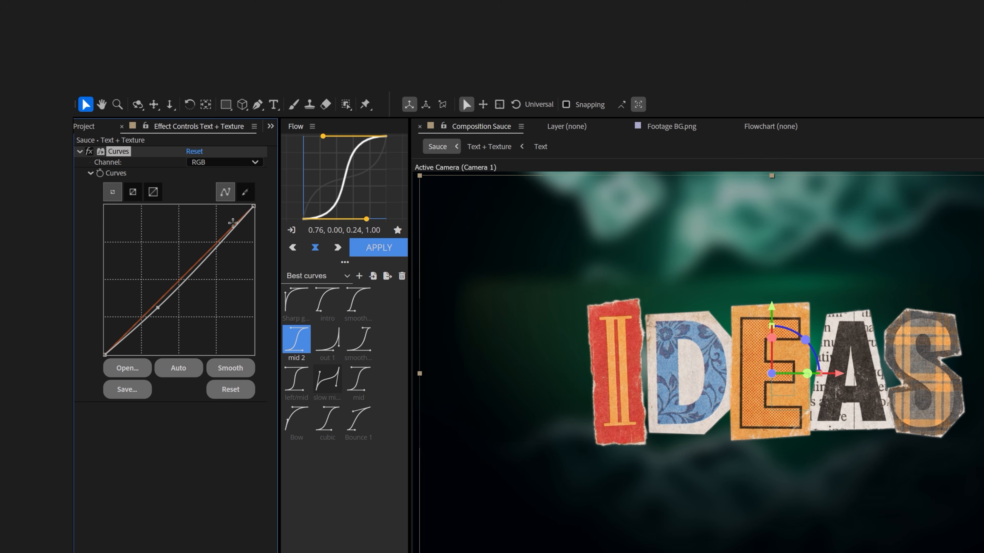
pyautogui.moveTo(231, 240); pyautogui.dragTo(213, 244)
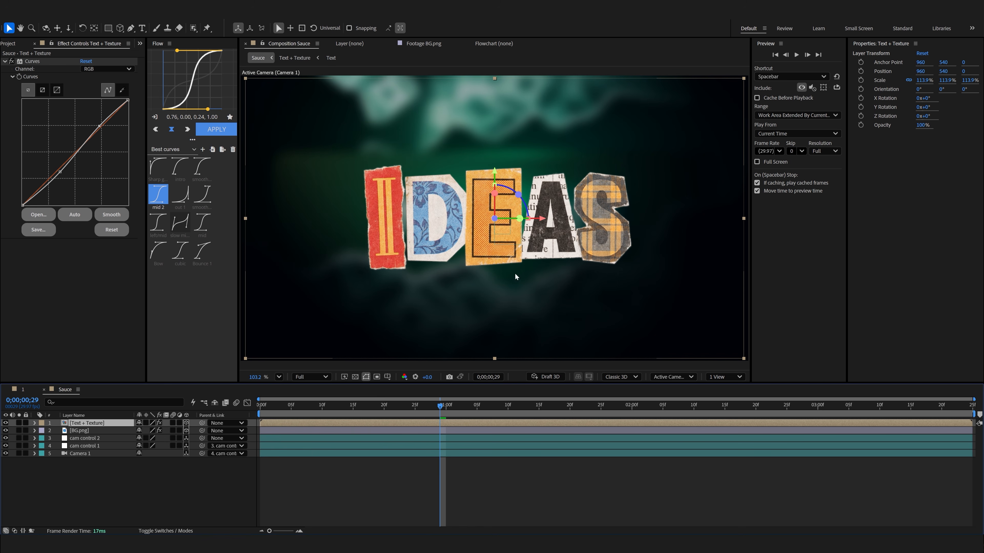
# Duplicate the Text + Texture layer and rename the lower copy Rays
pyautogui.hotkey('ctrl', 'd')
pyautogui.click(96, 432)
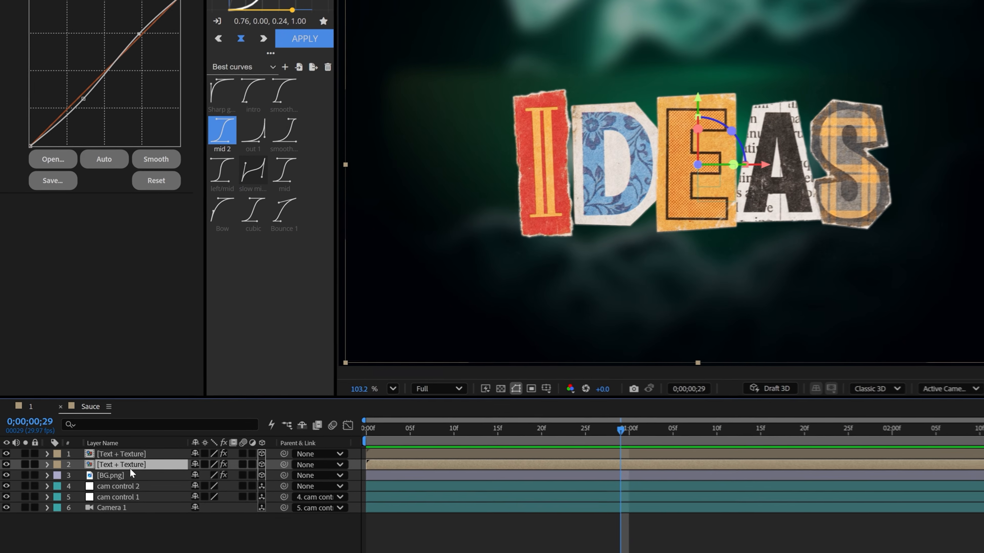
pyautogui.press('Return')
pyautogui.write('Rays')
pyautogui.press('Return')
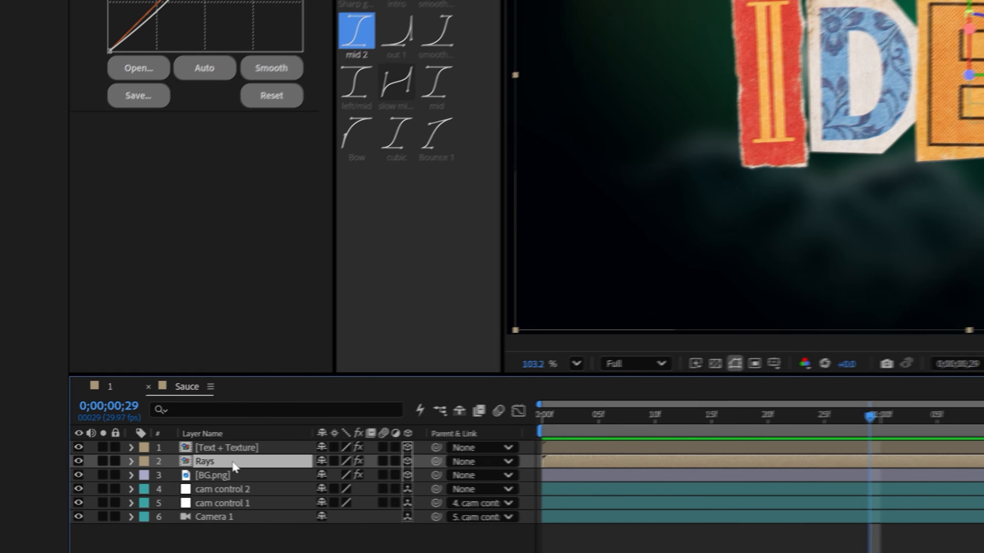
# Apply CC Radial Fast Blur to the Rays layer with an Amount of 87.4 and preview the light rays from the start
pyautogui.hotkey('ctrl', 'space')
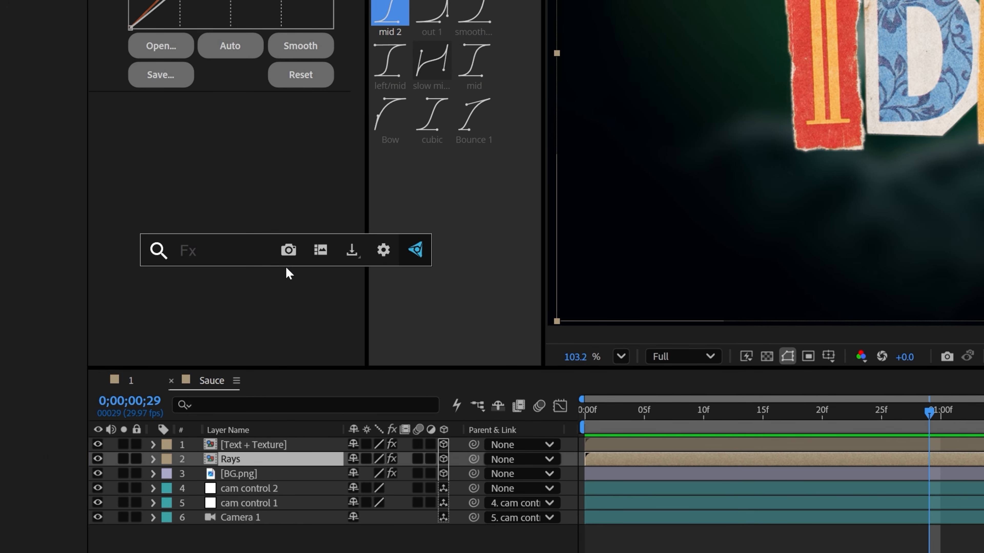
pyautogui.write('ccra')
pyautogui.press('Down')
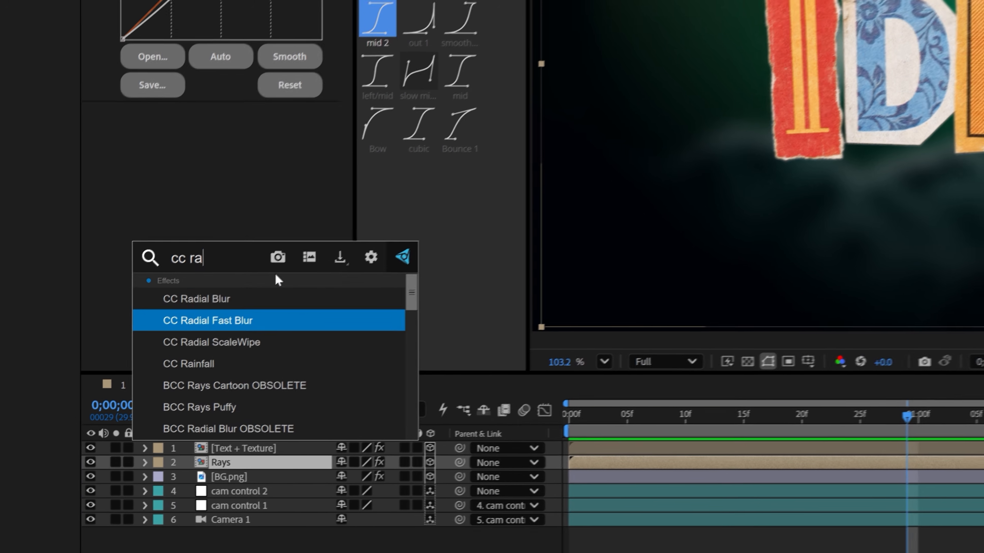
pyautogui.press('Return')
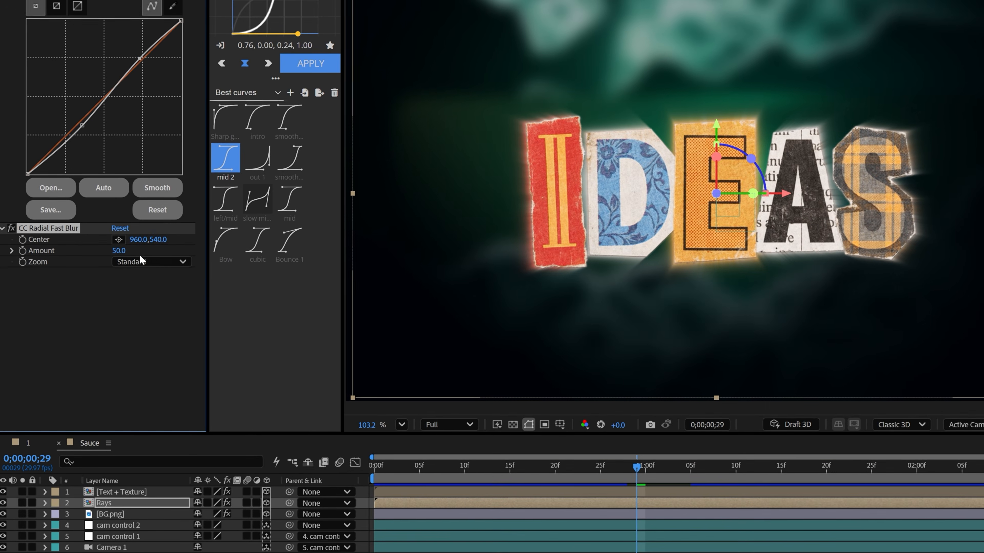
pyautogui.moveTo(119, 251); pyautogui.dragTo(331, 224)
pyautogui.moveTo(230, 239); pyautogui.dragTo(248, 239)
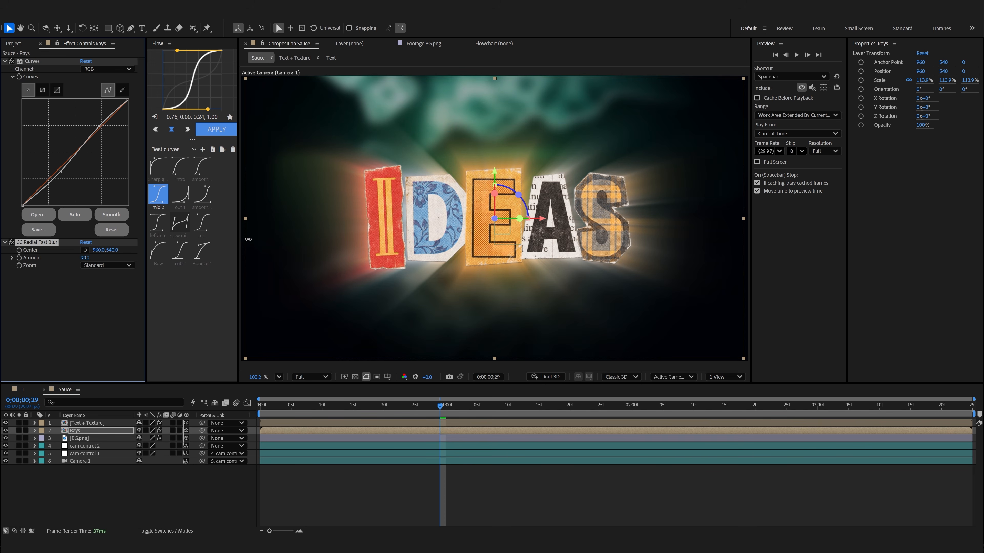
pyautogui.press('Home')
pyautogui.press('space')
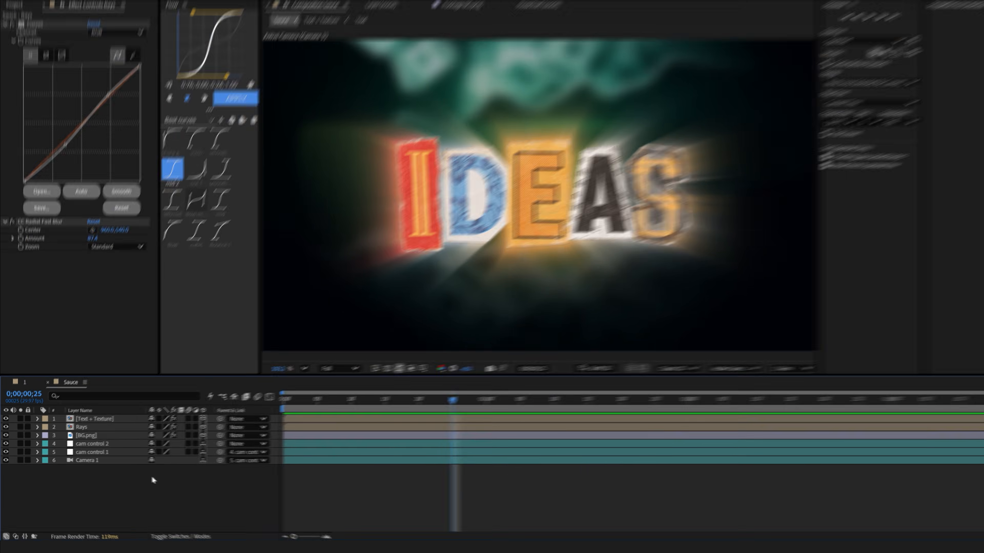
# Create a new adjustment layer above all layers and name it CC Lens
pyautogui.rightClick(130, 486)
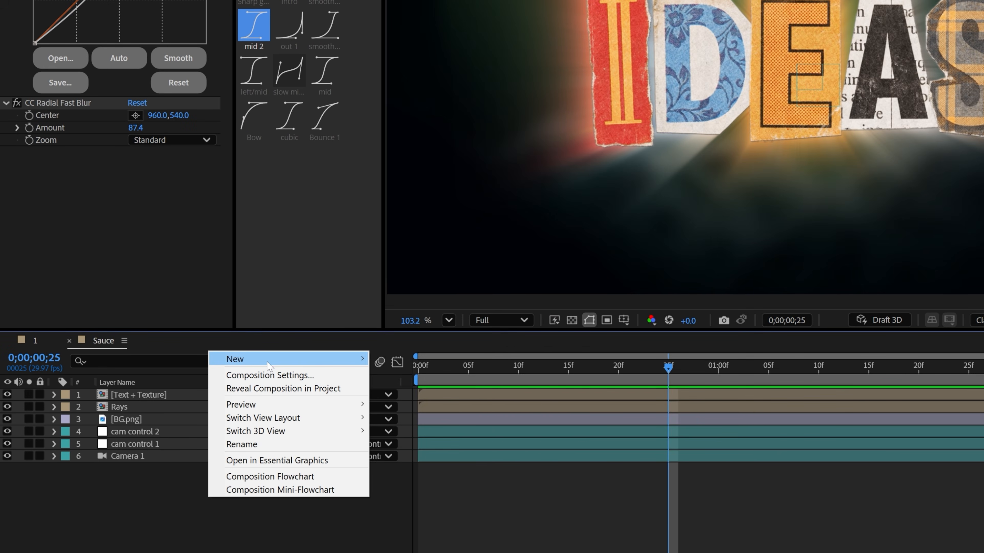
pyautogui.moveTo(267, 361)
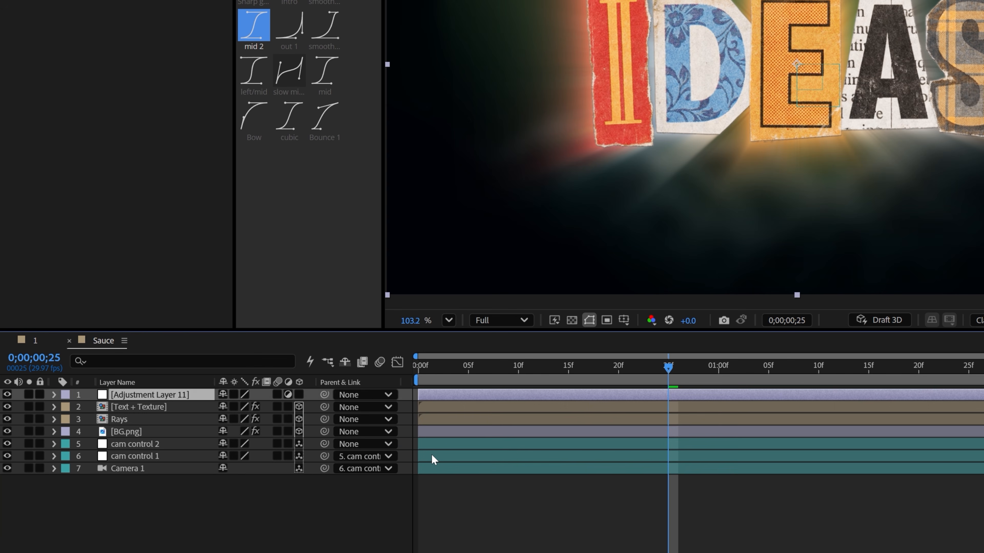
pyautogui.press('Return')
pyautogui.write('CC Lens')
pyautogui.press('Return')
# Apply the CC Lens effect to the CC Lens adjustment layer, set its Size to 155 and fine-tune the distortion
pyautogui.hotkey('ctrl', 'space')
pyautogui.write('cc l')
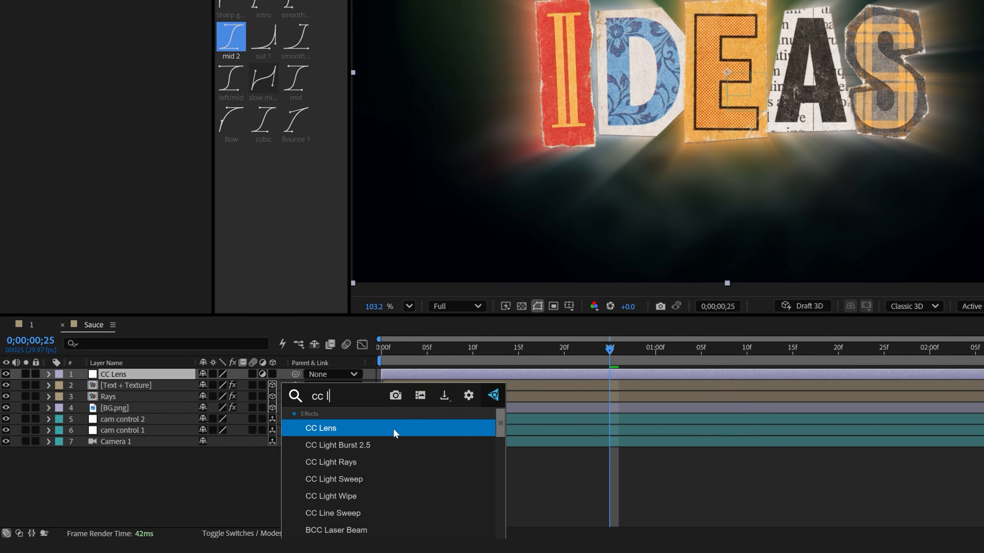
pyautogui.press('Return')
pyautogui.moveTo(116, 87); pyautogui.dragTo(163, 86)
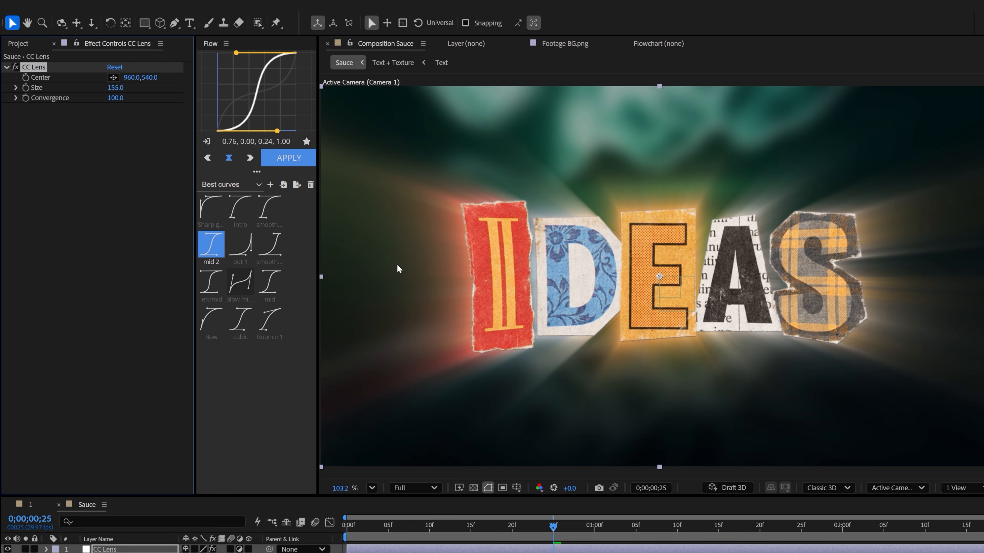
pyautogui.moveTo(110, 89); pyautogui.dragTo(86, 80)
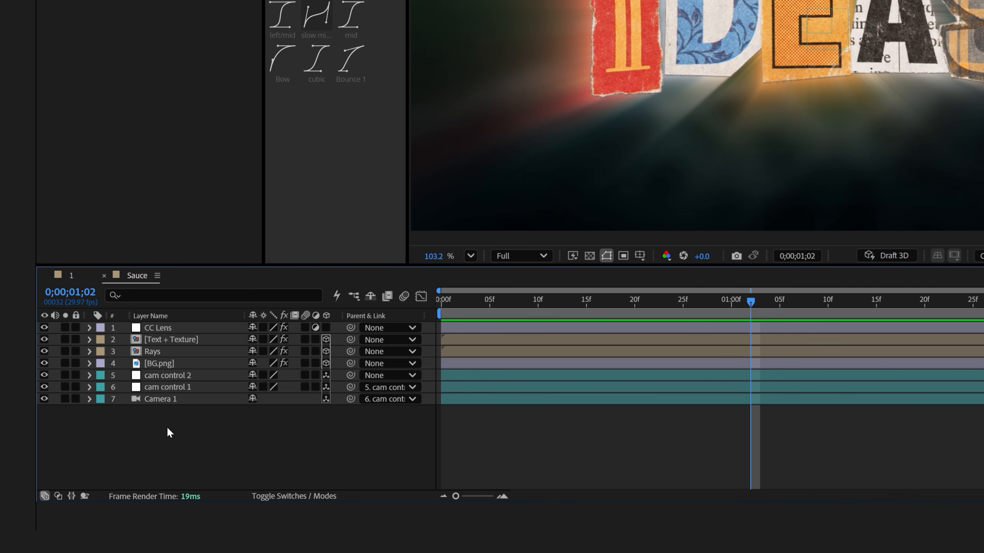
# Add another adjustment layer on top of the Sauce composition and name it LED
pyautogui.rightClick(175, 426)
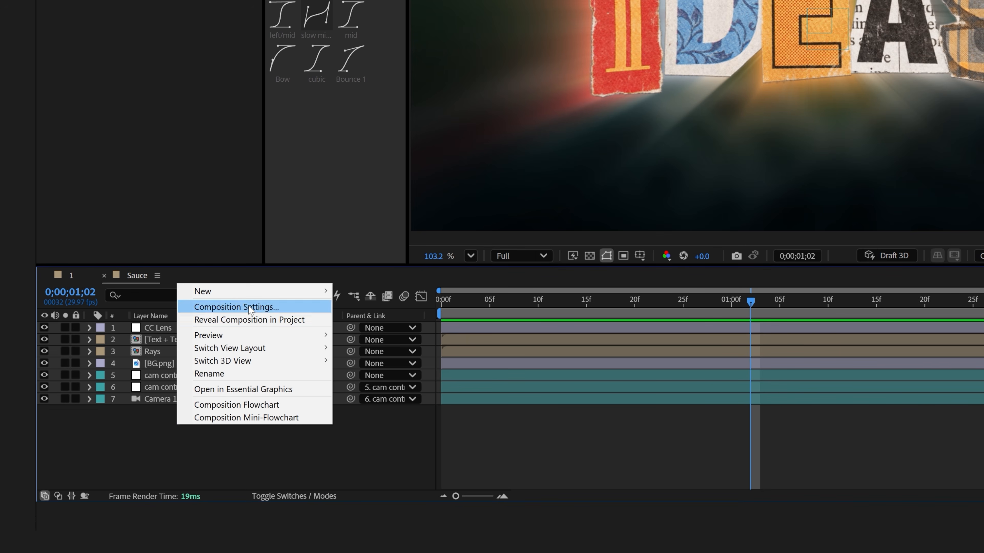
pyautogui.moveTo(217, 291)
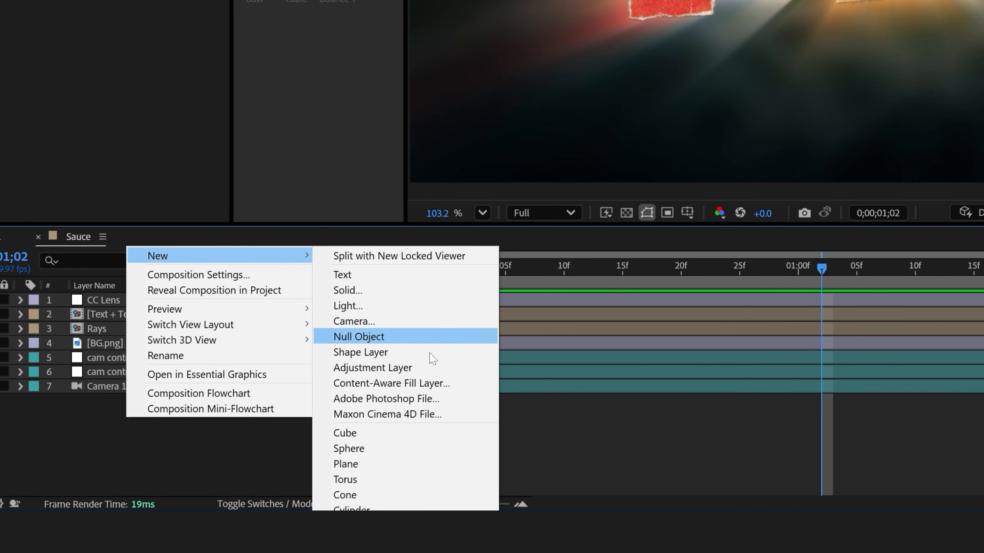
pyautogui.click(431, 367)
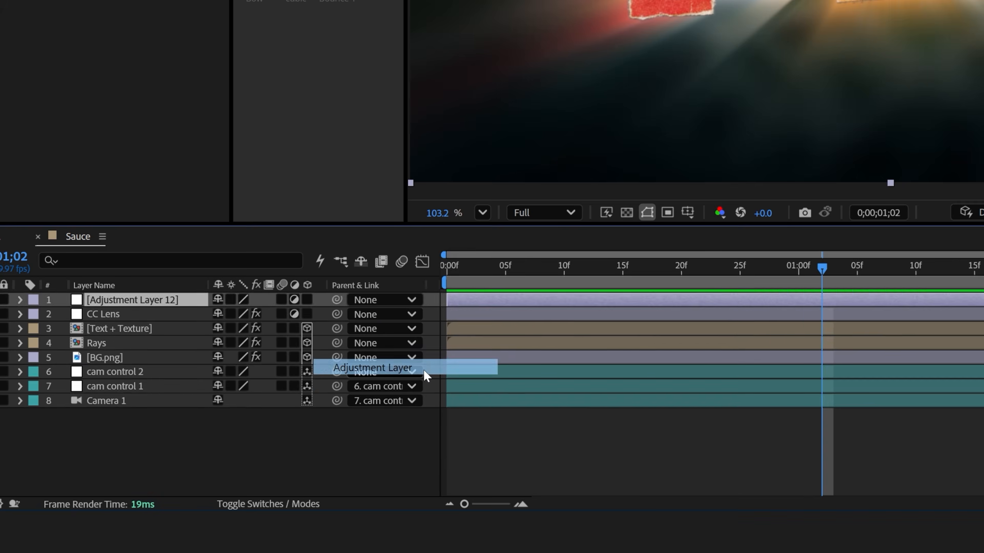
pyautogui.press('Return')
pyautogui.write('LED')
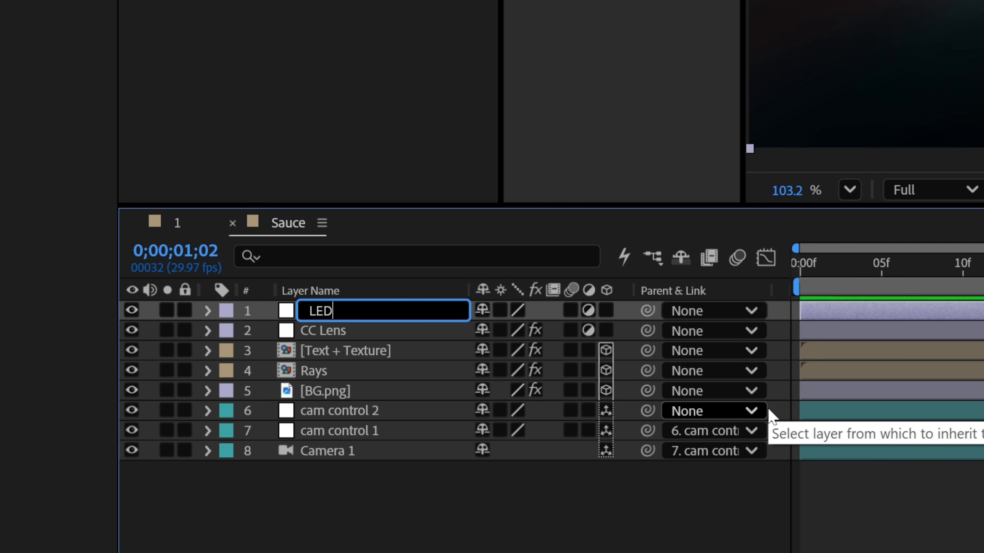
pyautogui.press('Return')
# Apply the saved LED preset to the LED adjustment layer and inspect its dot pattern on the letters up close
pyautogui.hotkey('ctrl', 'space')
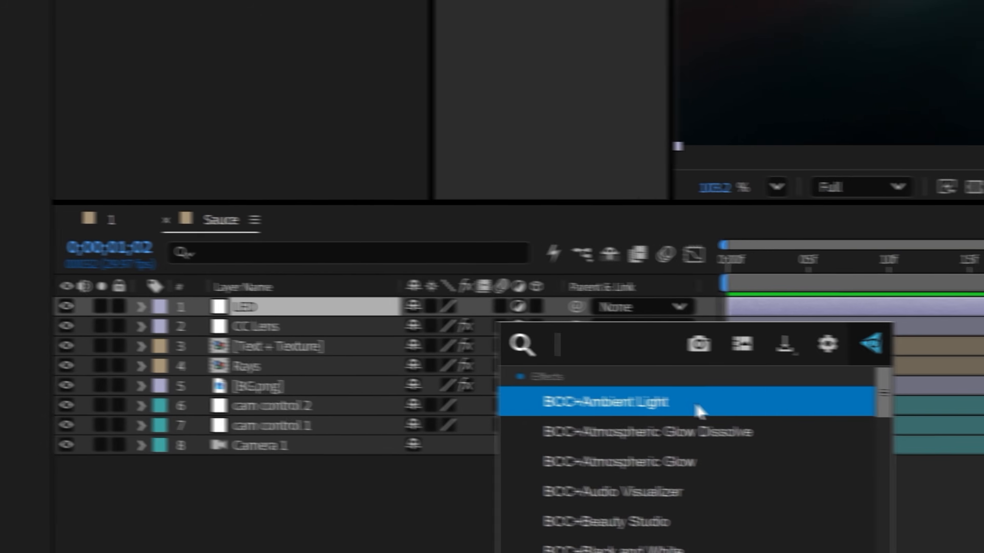
pyautogui.write('led')
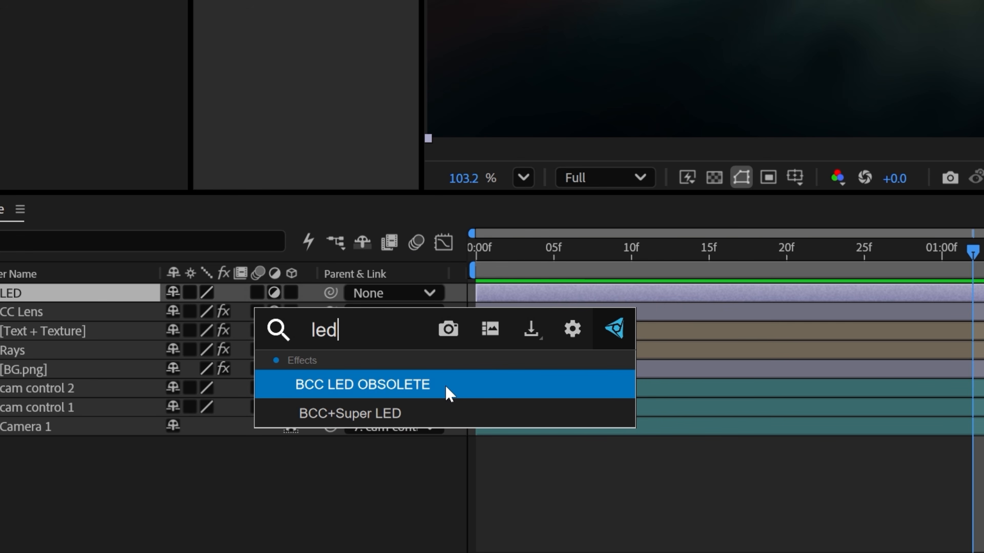
pyautogui.press('BackSpace')
pyautogui.press('BackSpace')
pyautogui.write('ed')
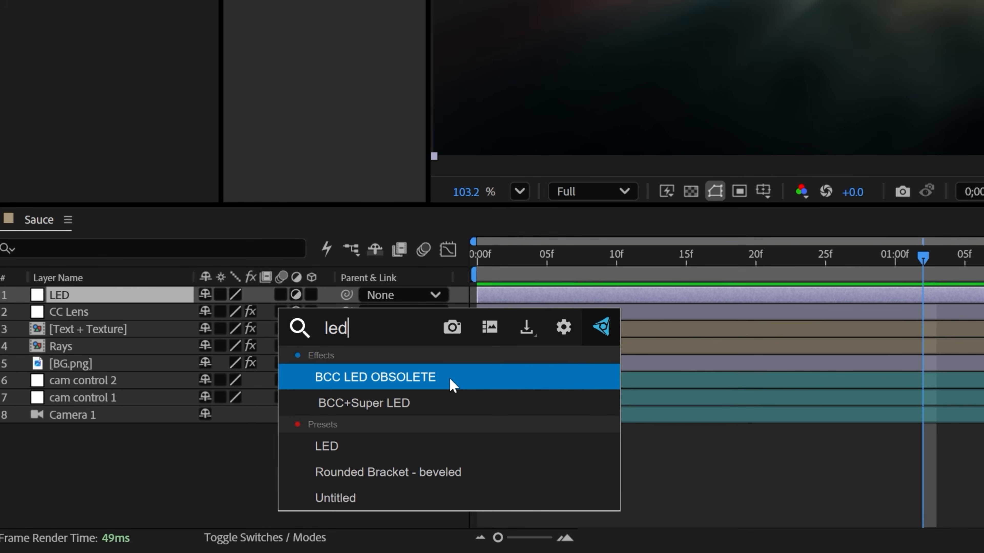
pyautogui.press('Down')
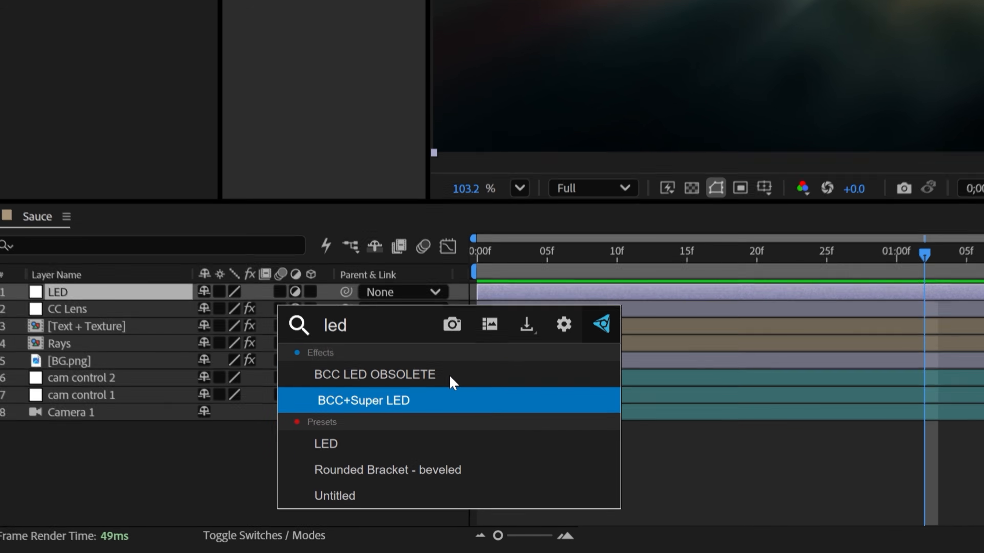
pyautogui.press('Down')
pyautogui.press('Return')
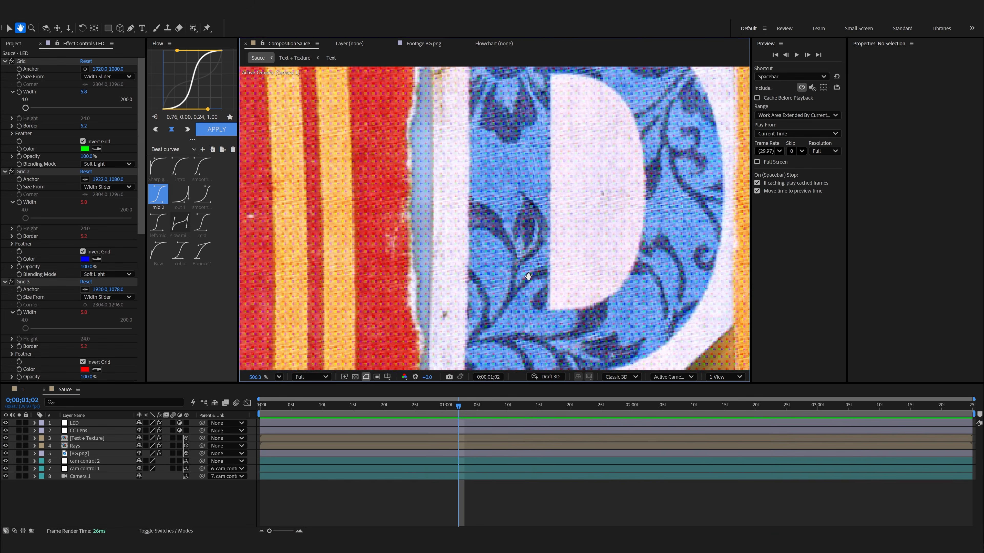
pyautogui.moveTo(540, 254); pyautogui.dragTo(277, 245)
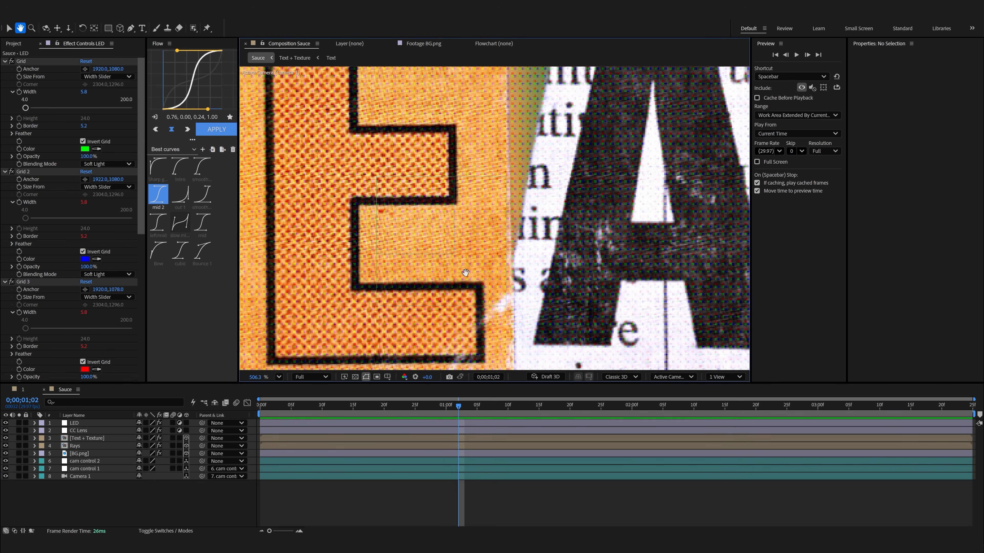
pyautogui.moveTo(671, 267); pyautogui.dragTo(443, 260)
pyautogui.scroll(1, 482, 246)
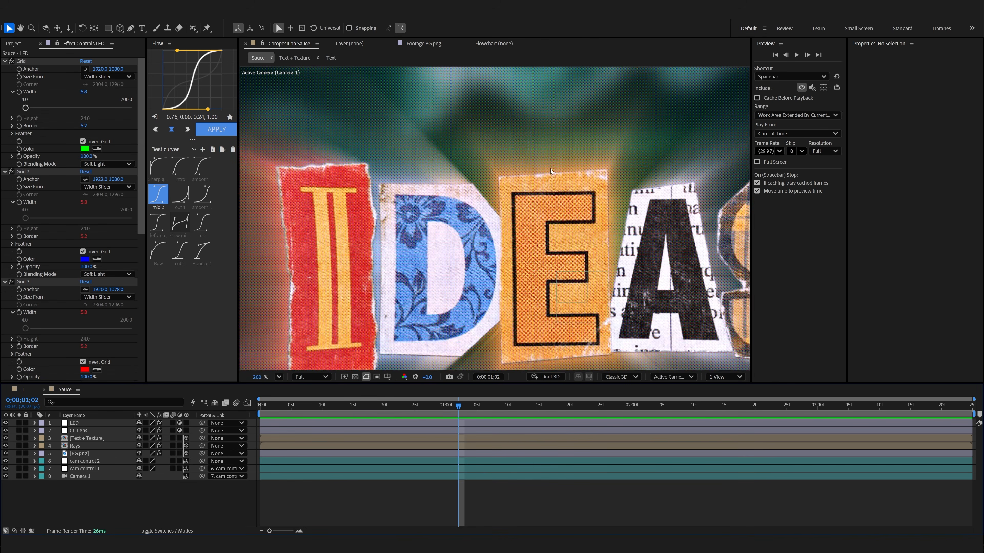
# Add the expression wiggle(1,8) to Camera 1's Point of Interest and preview the camera motion
pyautogui.scroll(5, 550, 168)
pyautogui.hotkey('shift', '/')
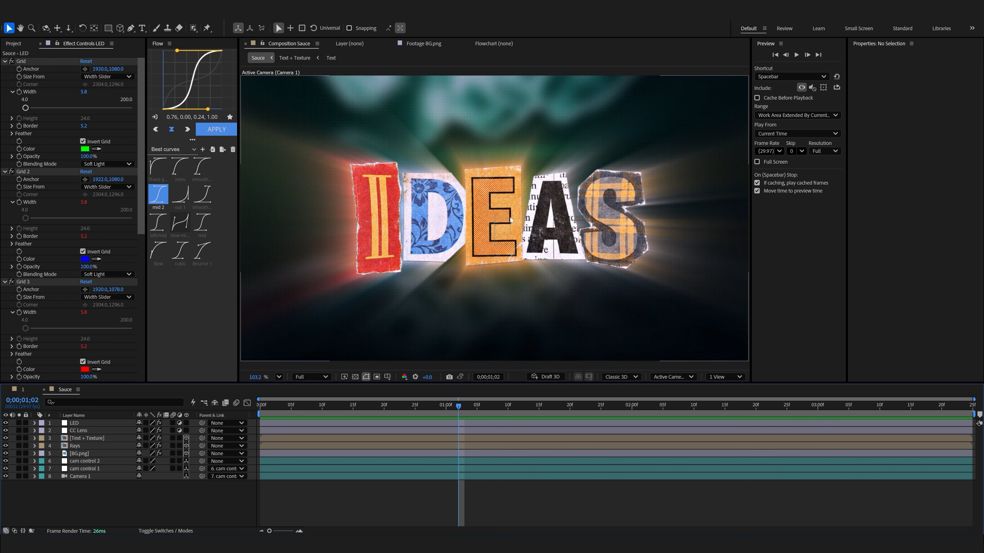
pyautogui.click(35, 477)
pyautogui.click(34, 476)
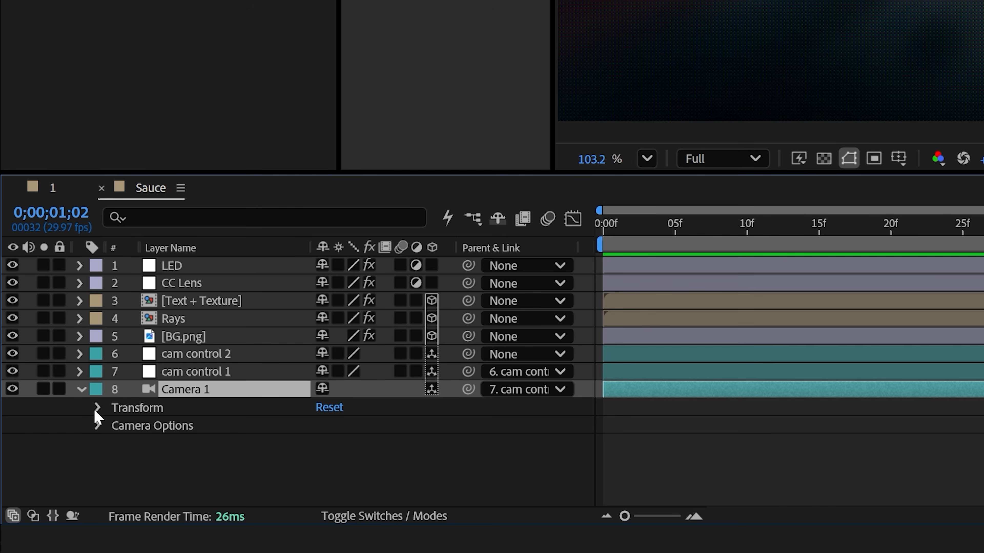
pyautogui.click(97, 408)
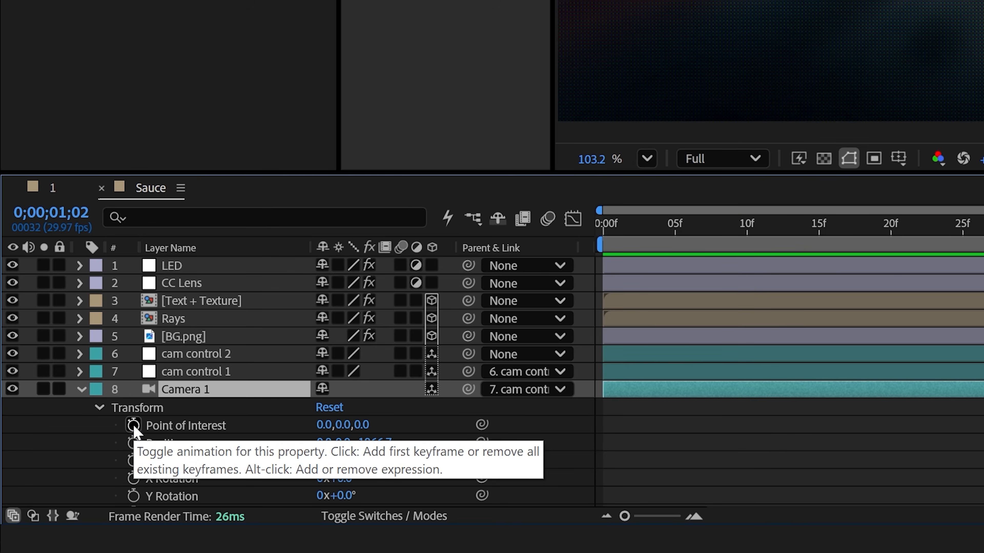
pyautogui.keyDown('alt'); pyautogui.click(133, 426); pyautogui.keyUp('alt')
pyautogui.write('wiggle()')
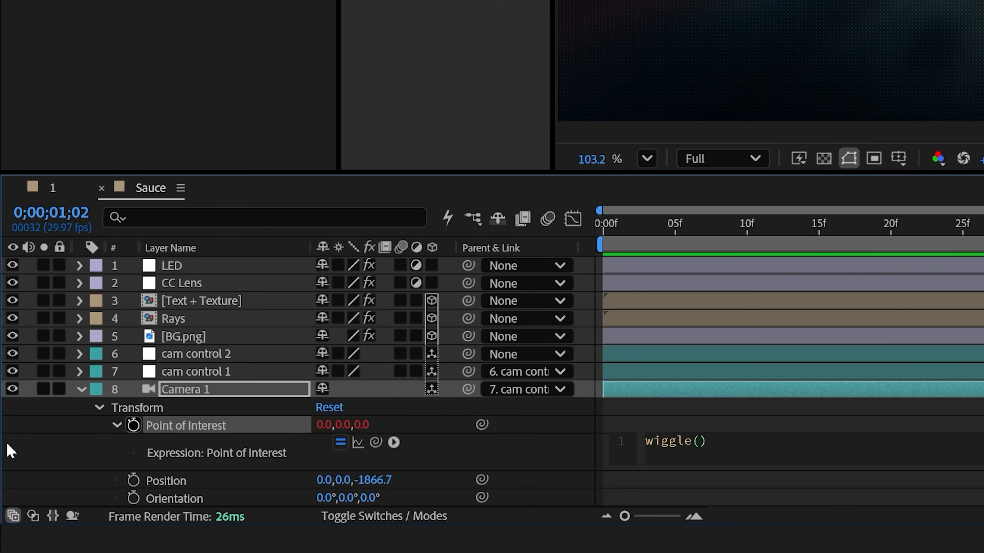
pyautogui.click(7, 445)
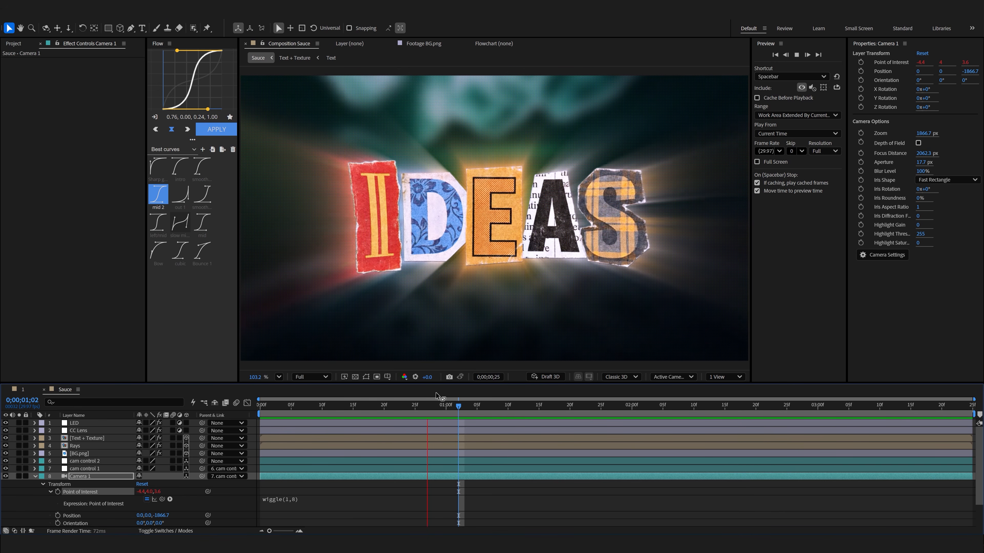
pyautogui.moveTo(364, 409); pyautogui.dragTo(570, 407)
pyautogui.press('space')
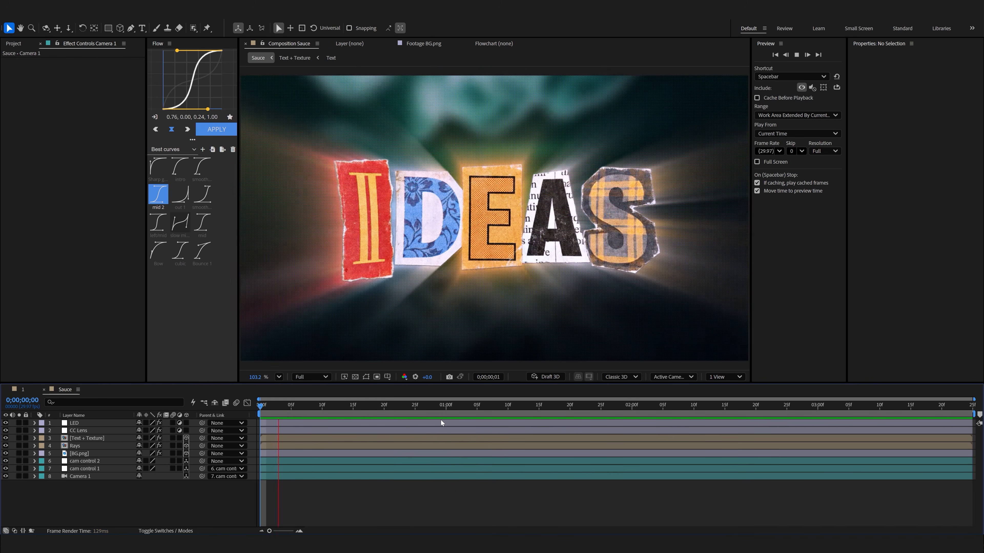
# Apply the Deep Glow effect to the Text + Texture layer, viewing the frame at 0;00;02;02
pyautogui.moveTo(444, 409); pyautogui.dragTo(652, 405)
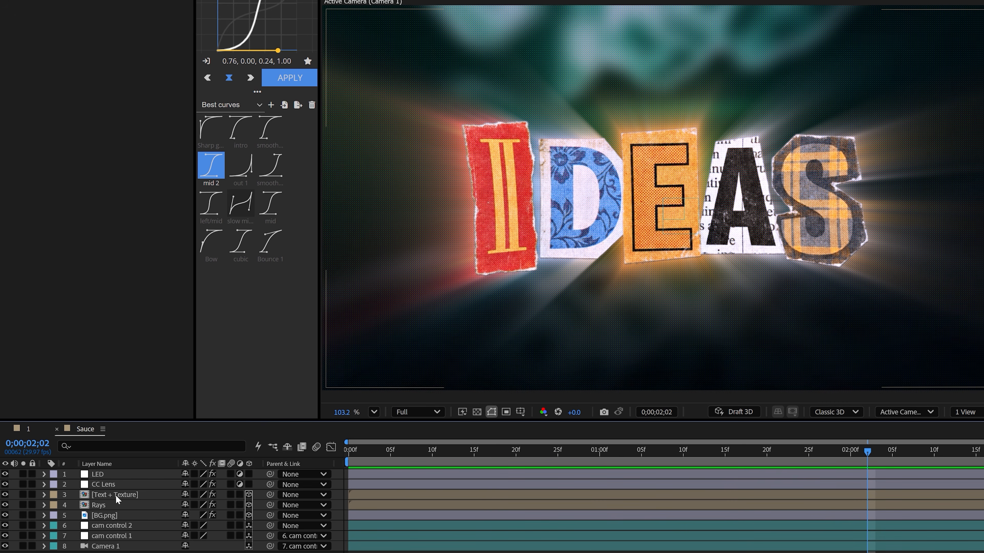
pyautogui.click(88, 438)
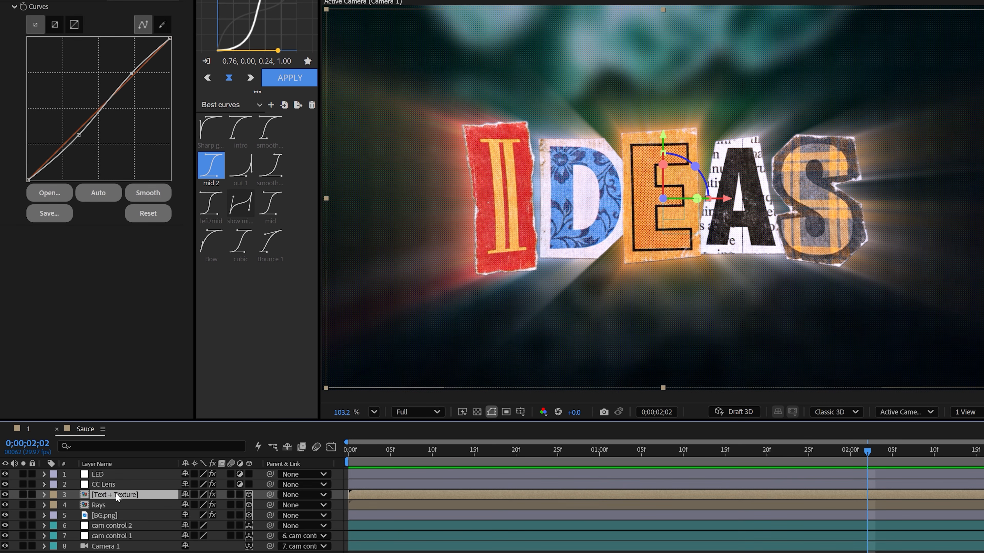
pyautogui.hotkey('ctrl', 'space')
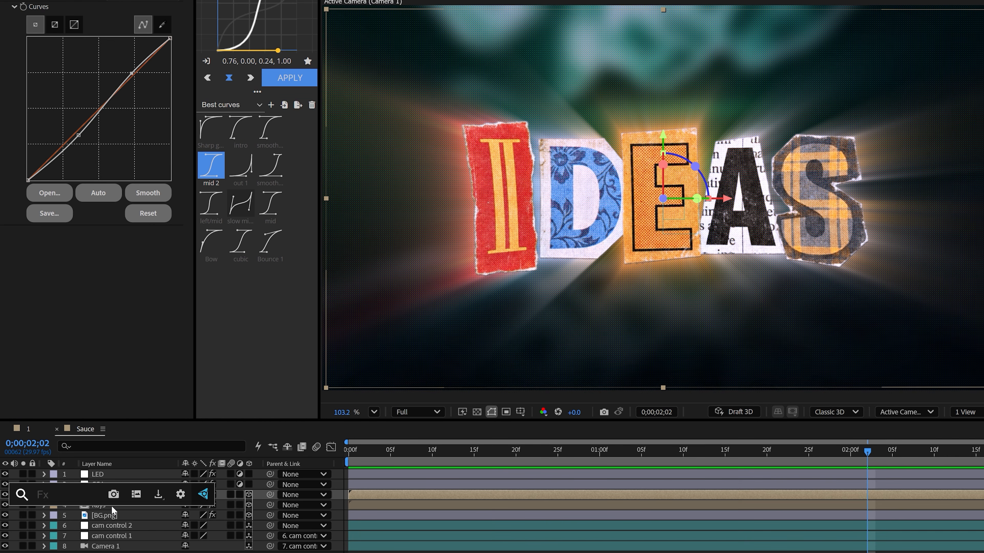
pyautogui.write('dee')
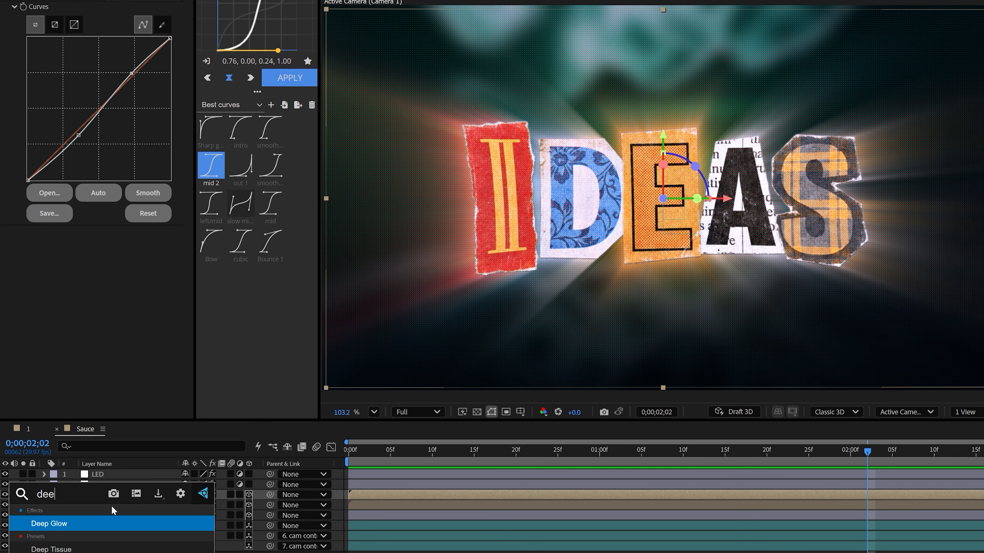
pyautogui.press('Return')
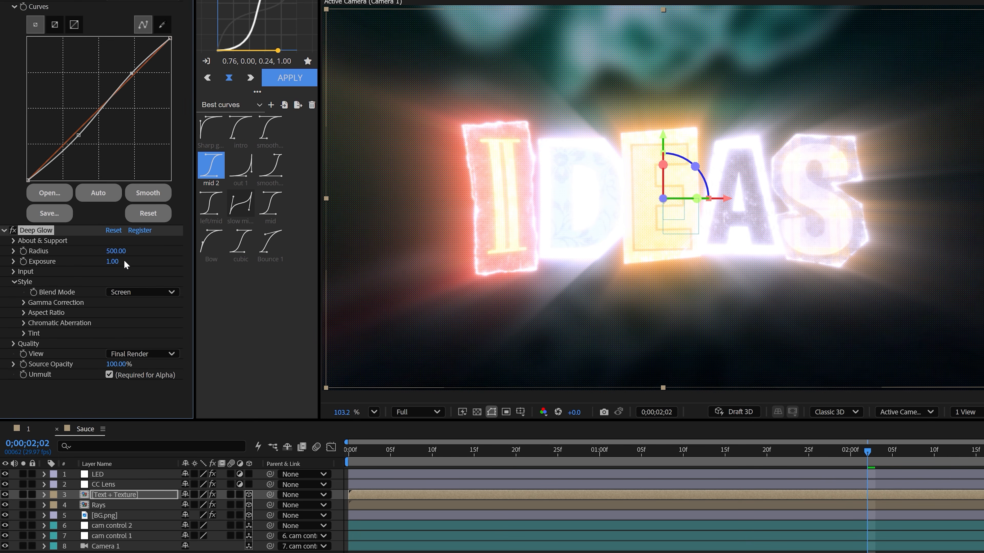
# Set Deep Glow's Exposure to 0.02 and its Blend Mode to Add, and preview the glow
pyautogui.moveTo(113, 261); pyautogui.dragTo(64, 268)
pyautogui.click(141, 291)
pyautogui.click(141, 315)
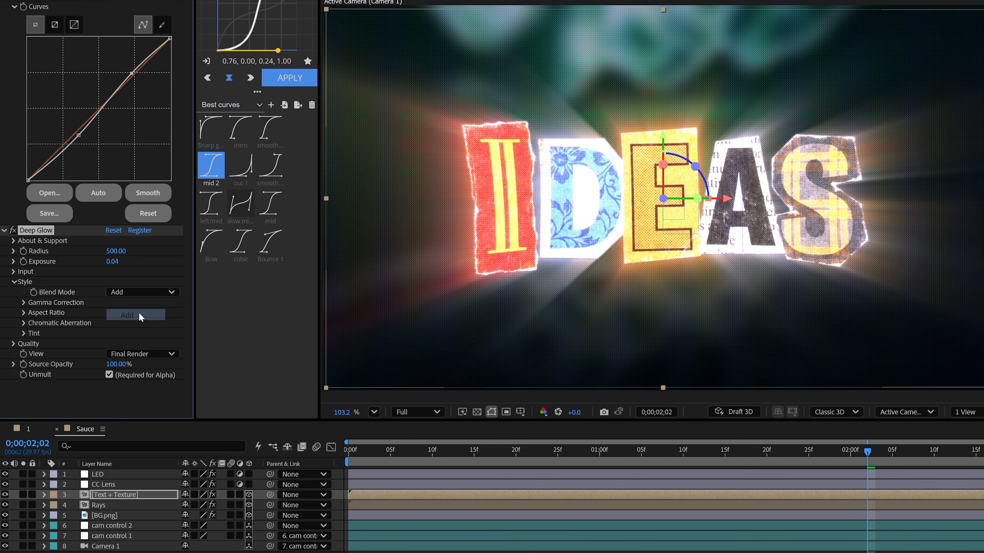
pyautogui.moveTo(113, 262); pyautogui.dragTo(110, 262)
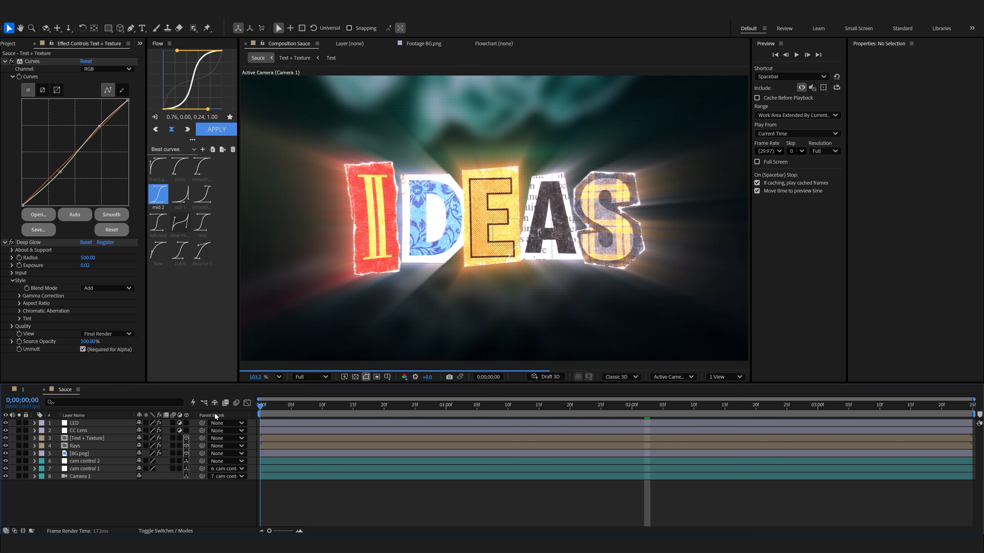
pyautogui.press('space')
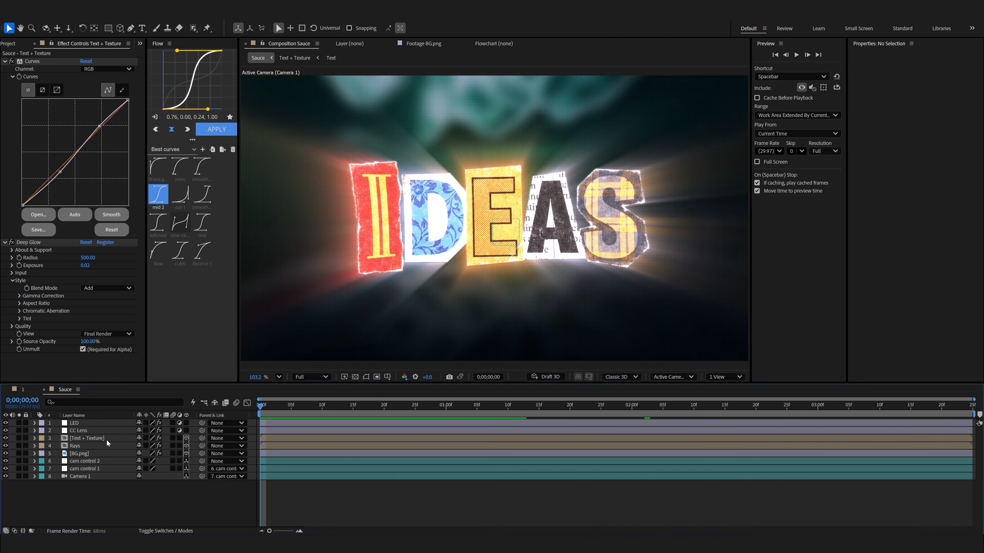
pyautogui.press('space')
# Enable motion blur for the Text + Texture, Rays and BG.png layers and preview the animation
pyautogui.click(172, 439)
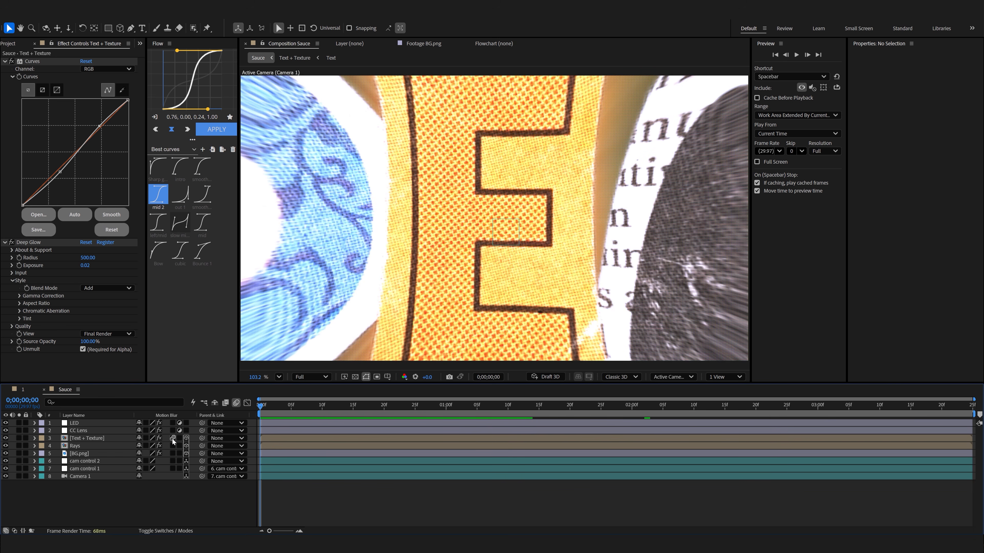
pyautogui.click(172, 454)
pyautogui.press('space')
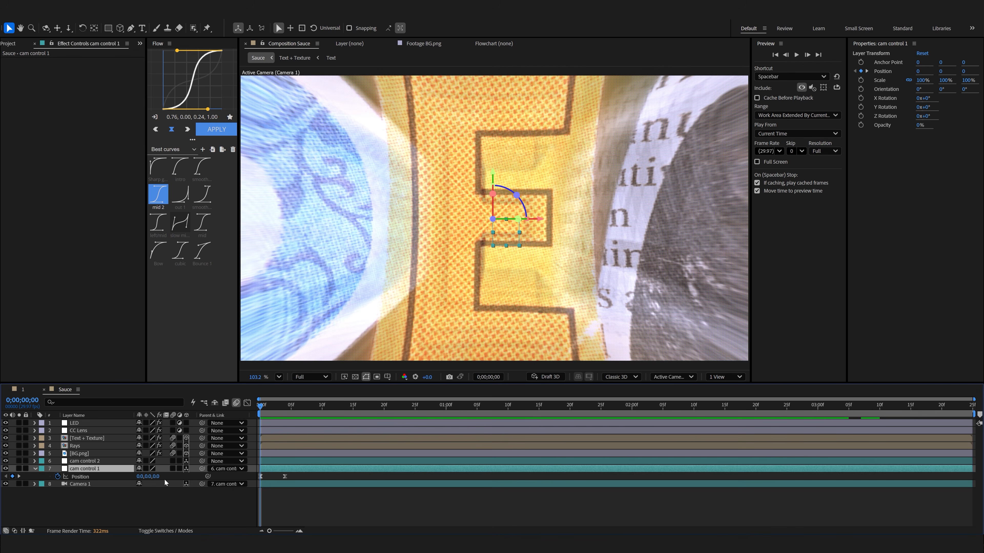
# Set the Z position of cam control 1's first keyframe to 377 and preview the stronger camera pull-back
pyautogui.press('space')
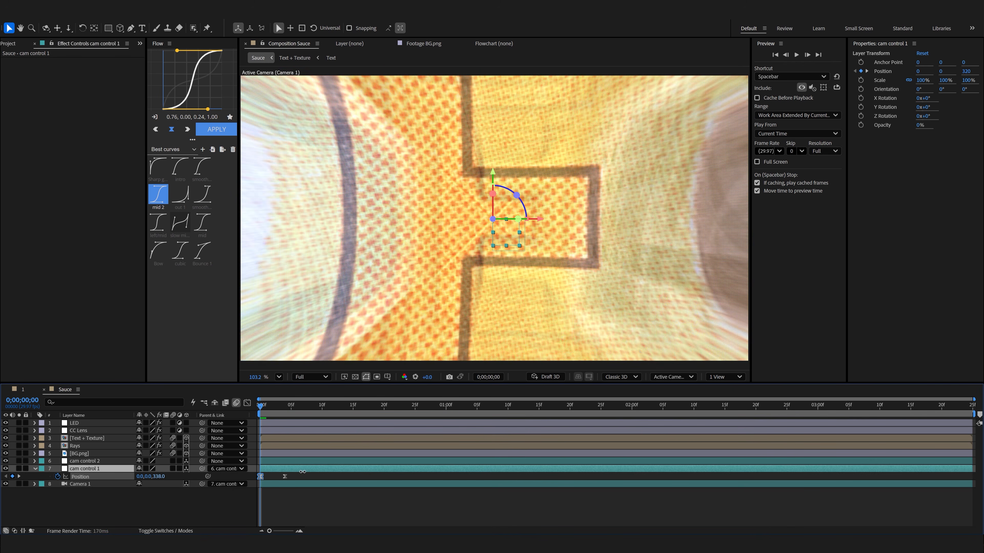
pyautogui.press('space')
pyautogui.click(536, 506)
pyautogui.press('space')
pyautogui.press('space')
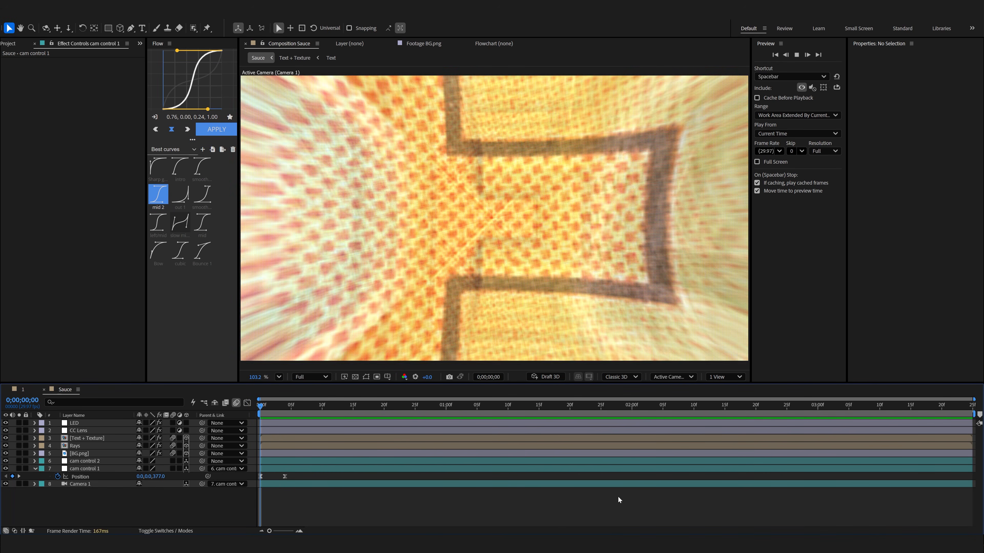